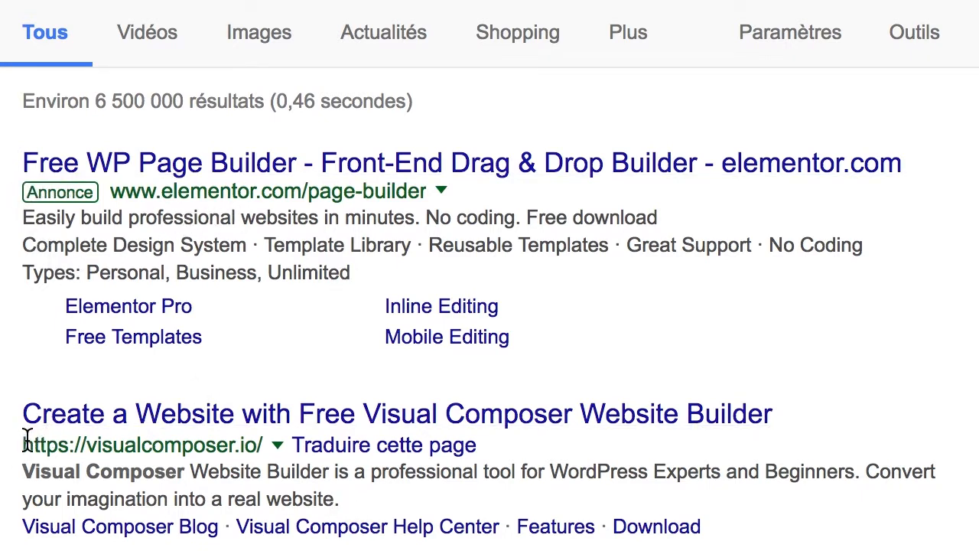
Step: From the Visual Composer site's Free version page, download the free Website Builder plugin zip
click(274, 424)
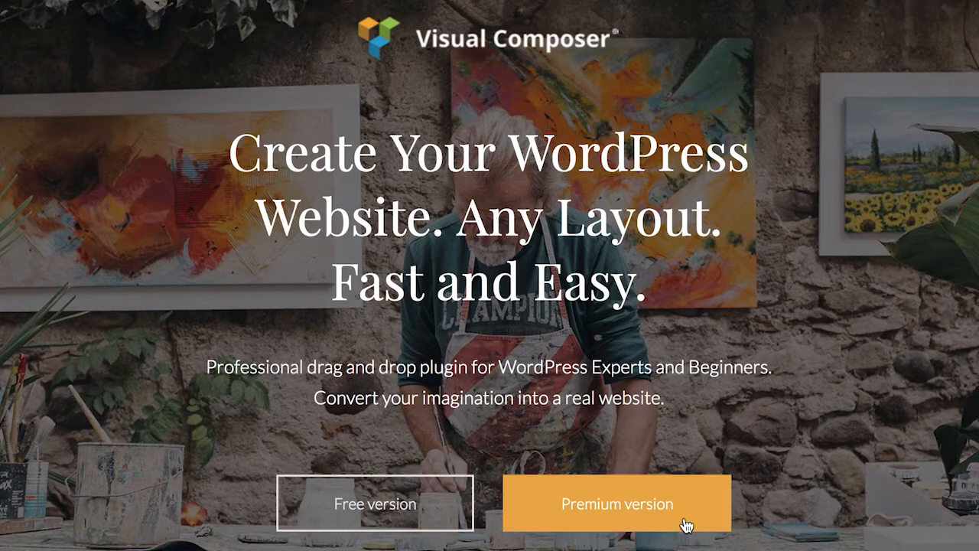
click(442, 510)
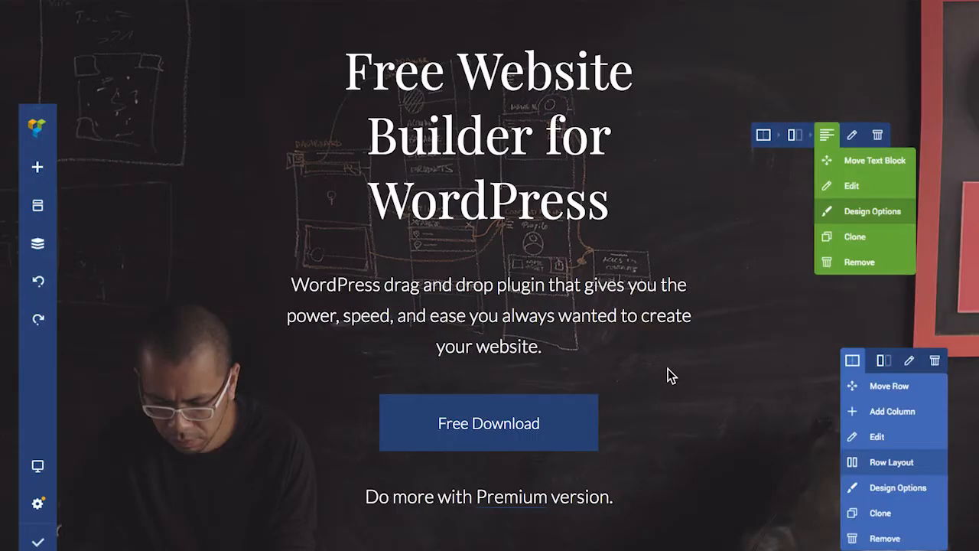
scroll(687, 386, down, 3)
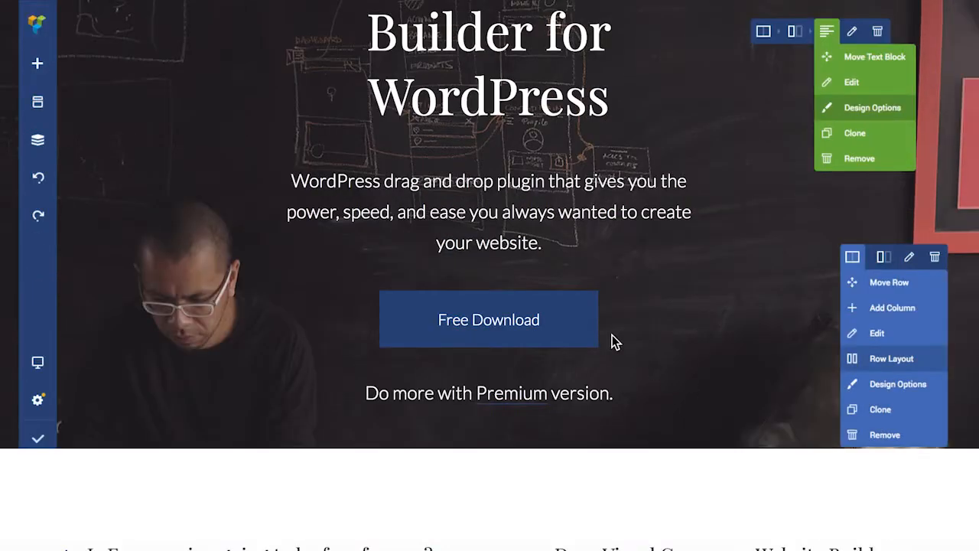
click(518, 335)
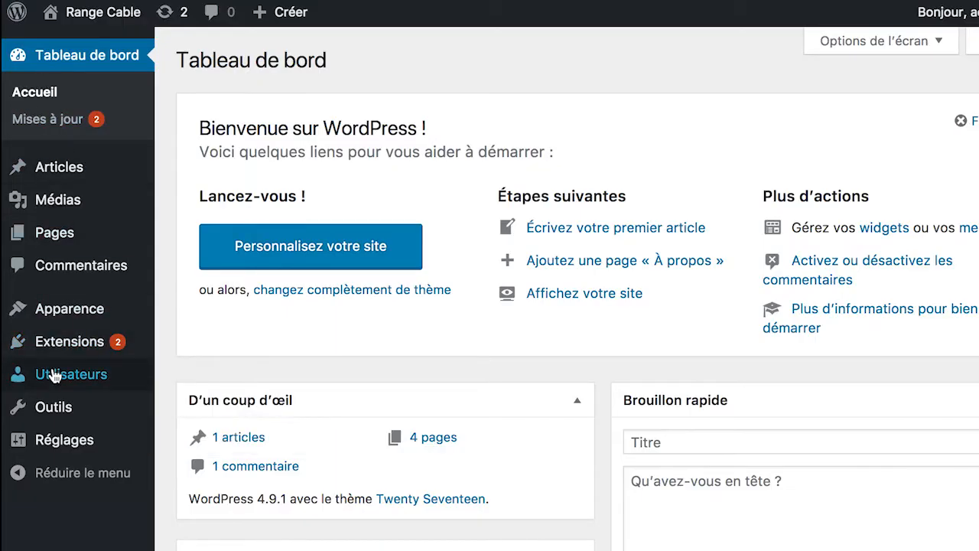
Step: Go to the Ajouter (Add Plugins) page under Extensions in the admin sidebar
mouse_move(60, 344)
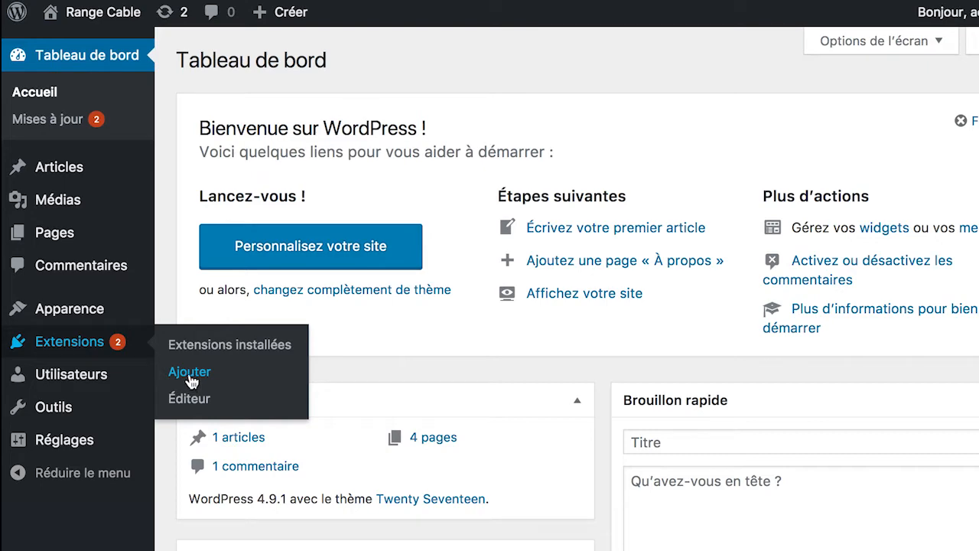
click(190, 372)
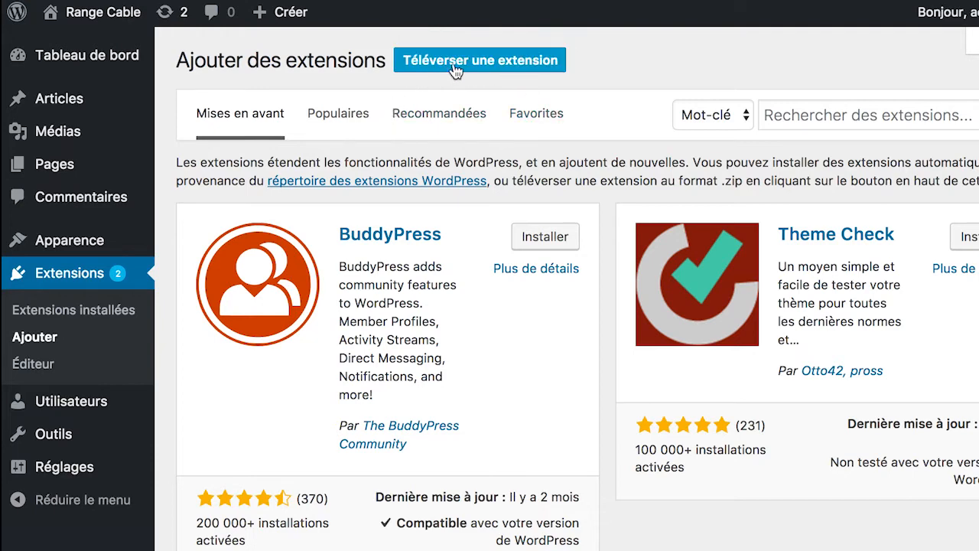
Step: Upload visualcomposer.zip via Téléverser une extension, install it, then activate the plugin
click(481, 67)
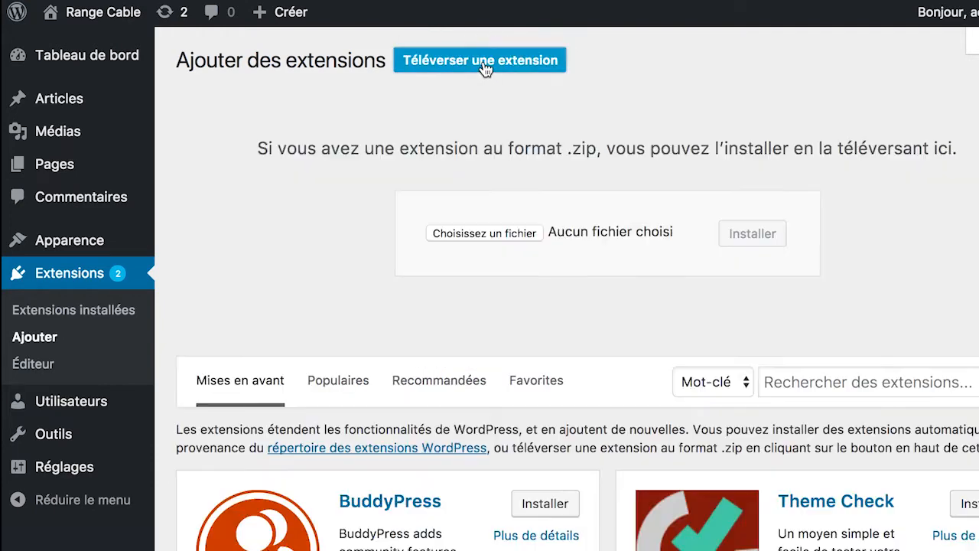
click(477, 236)
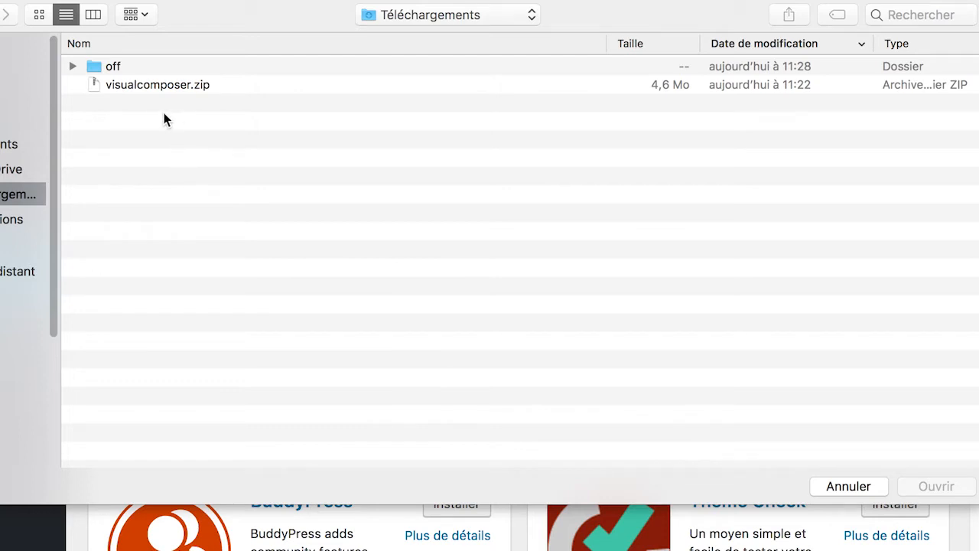
click(136, 88)
click(280, 179)
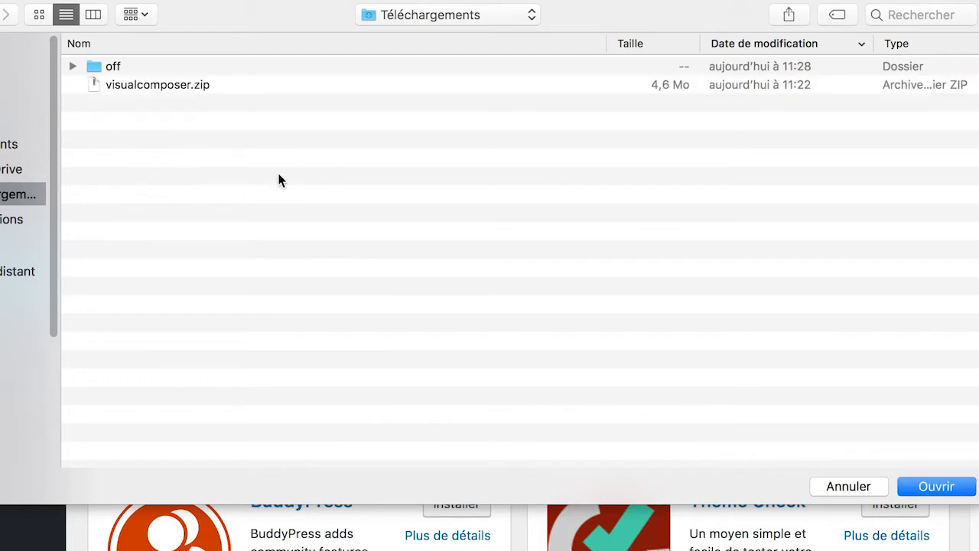
click(171, 93)
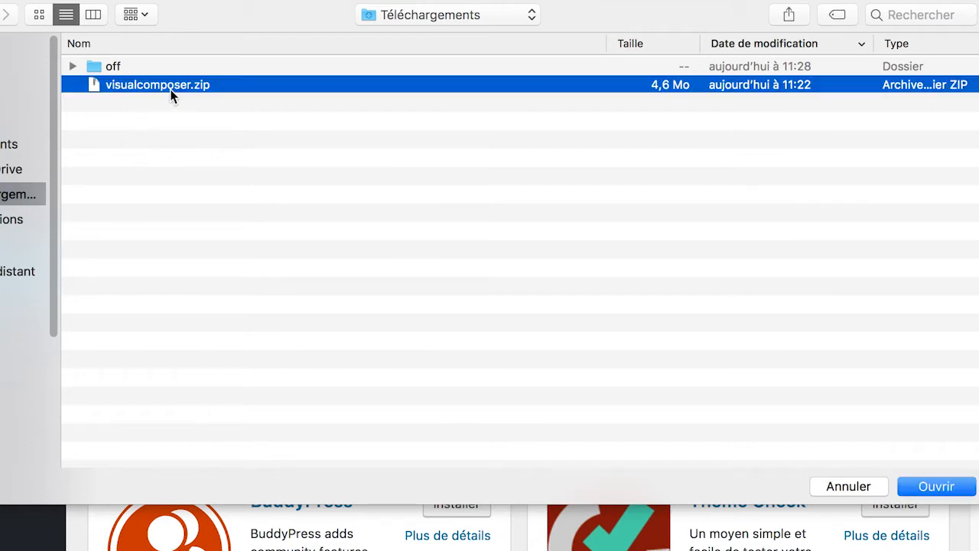
click(931, 488)
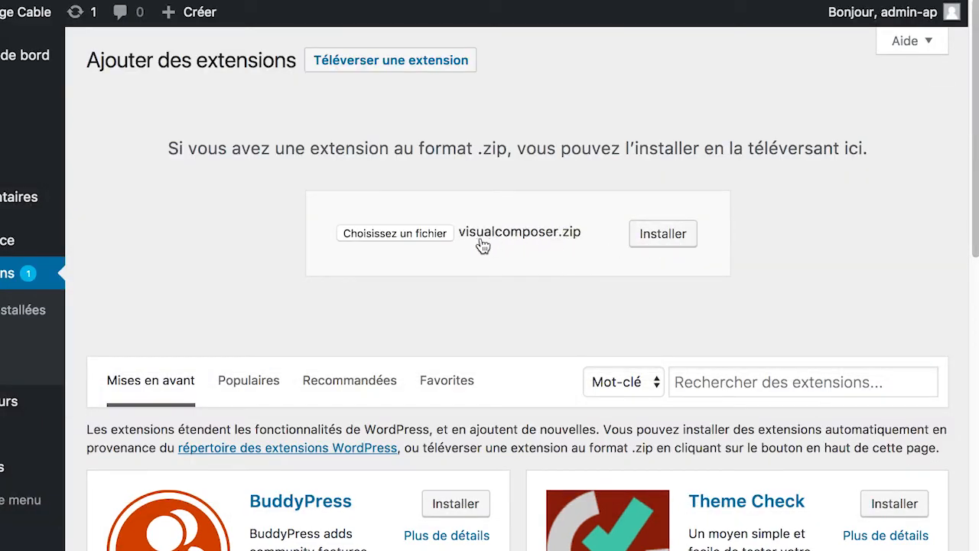
click(669, 244)
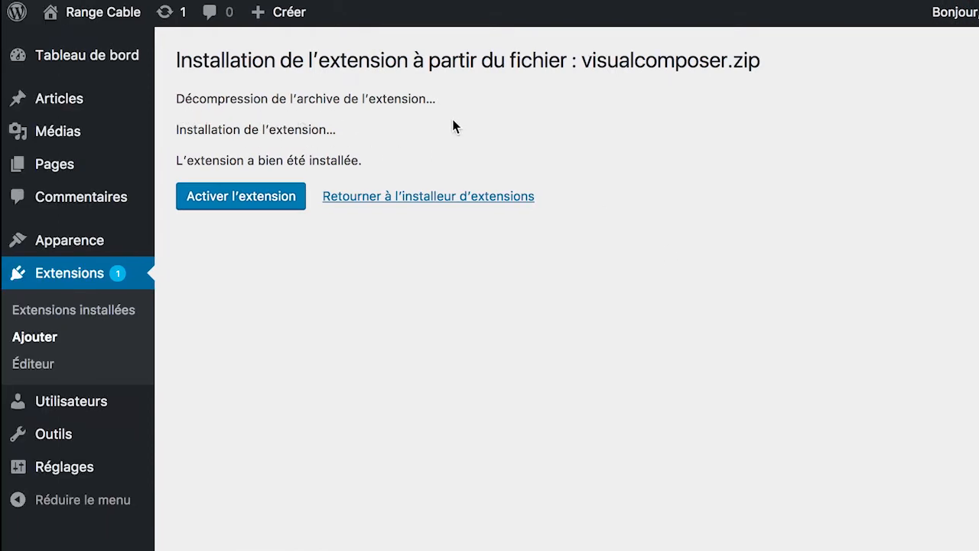
click(245, 200)
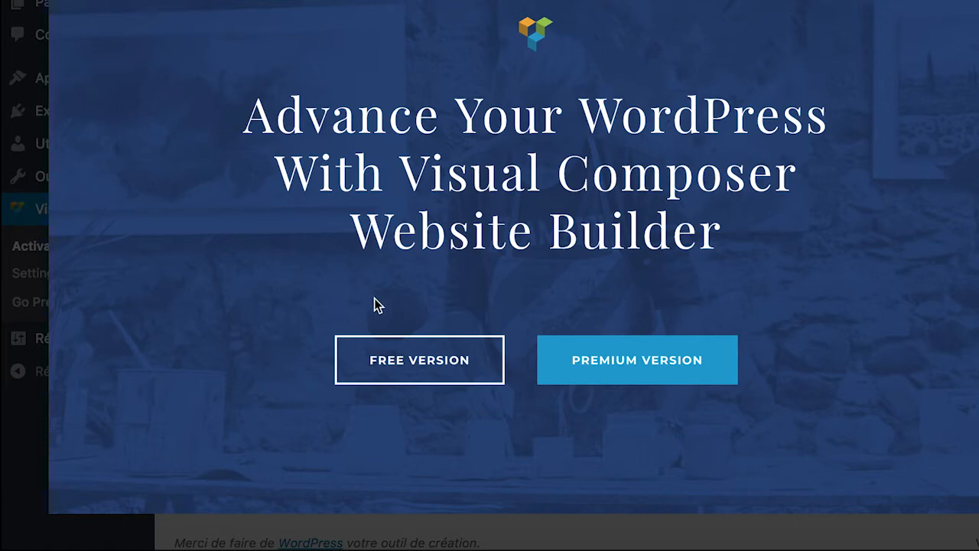
Step: Register the free version with the user's e-mail address, the Business category and accepted terms
click(371, 366)
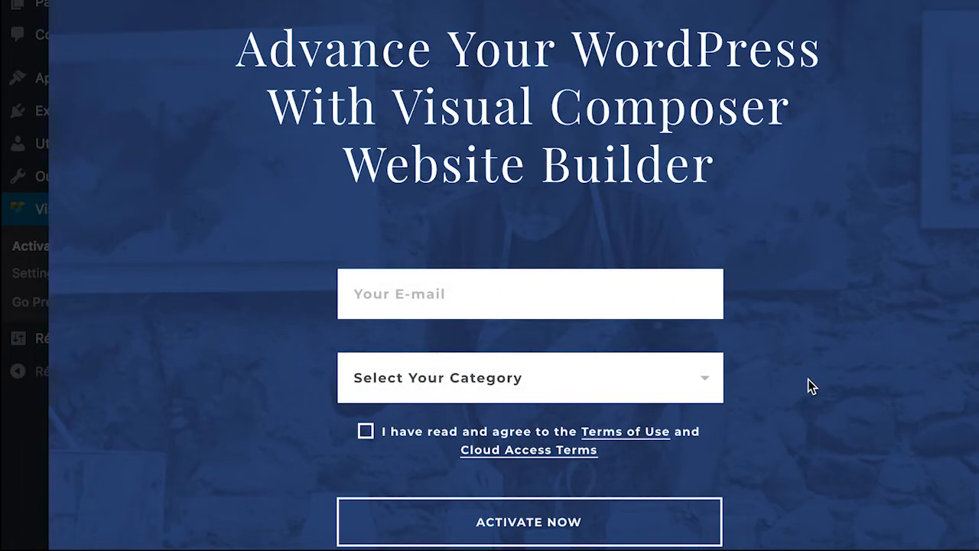
click(661, 306)
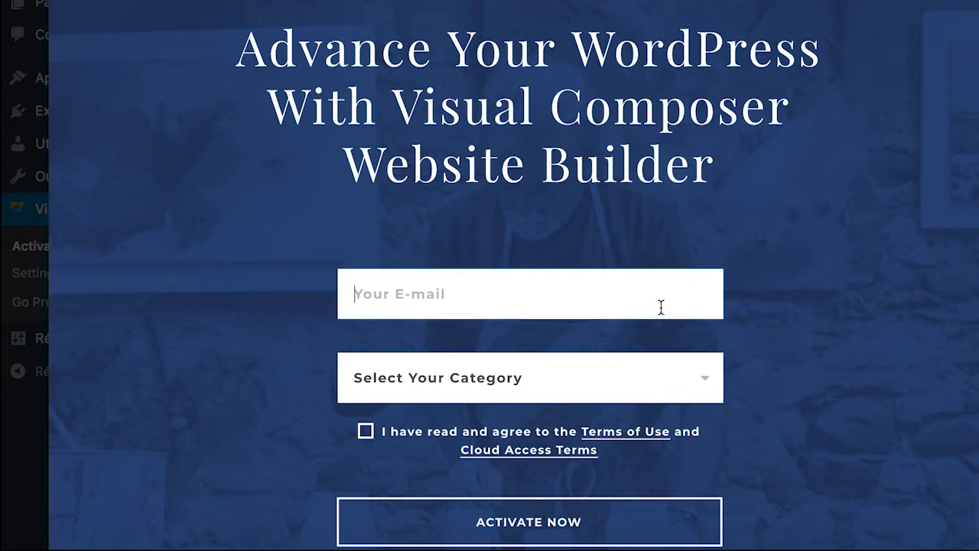
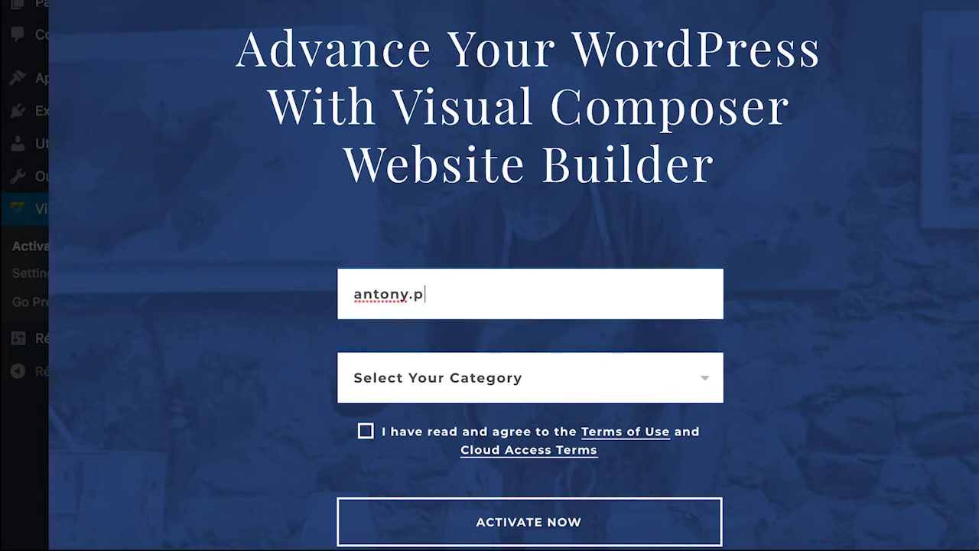
click(626, 375)
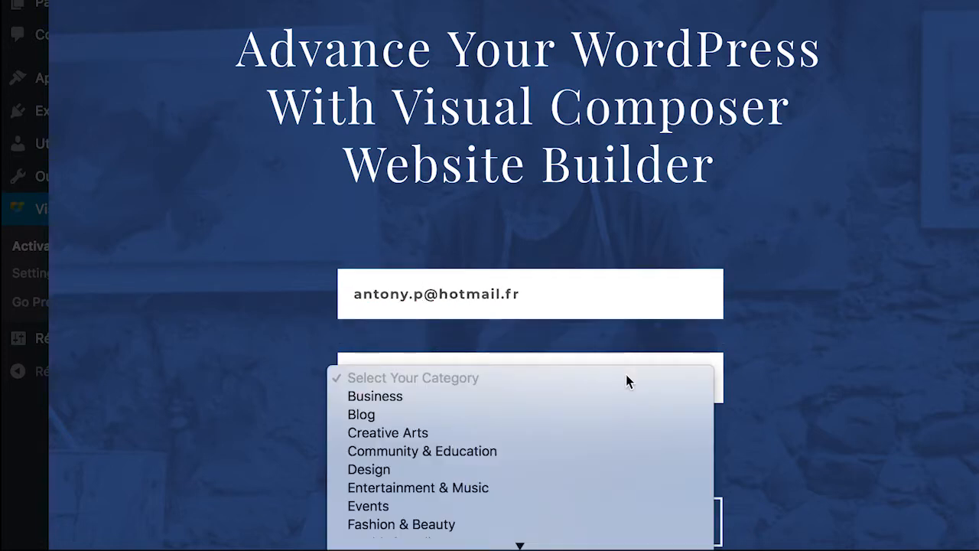
click(500, 395)
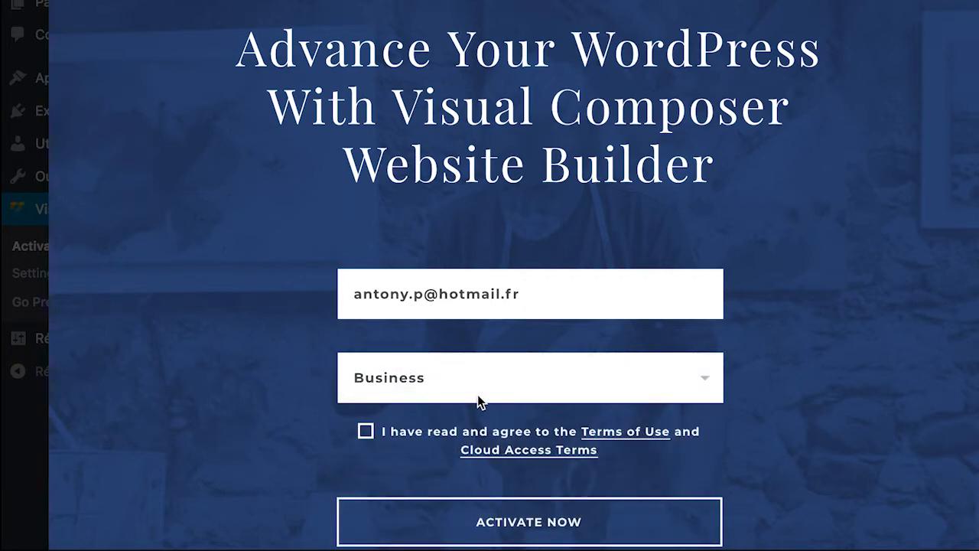
click(367, 433)
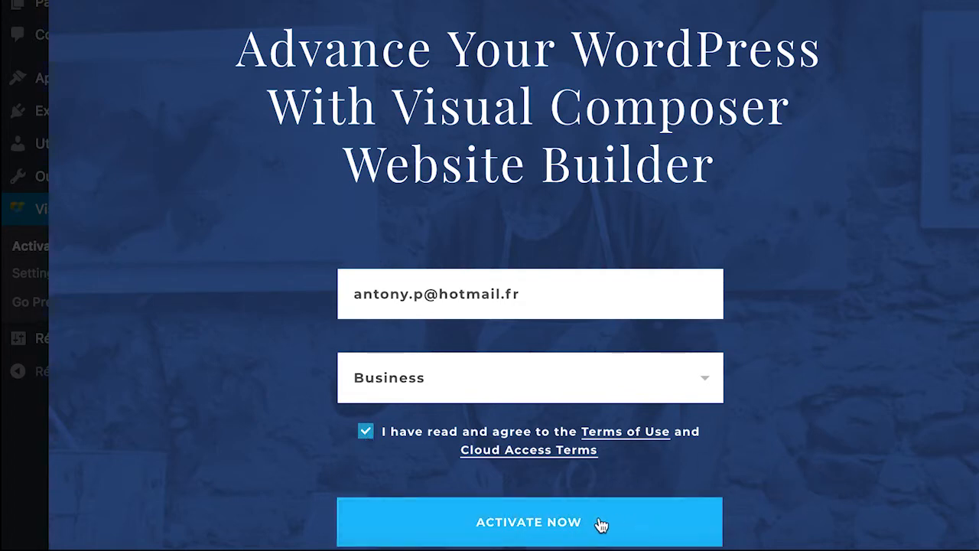
click(468, 528)
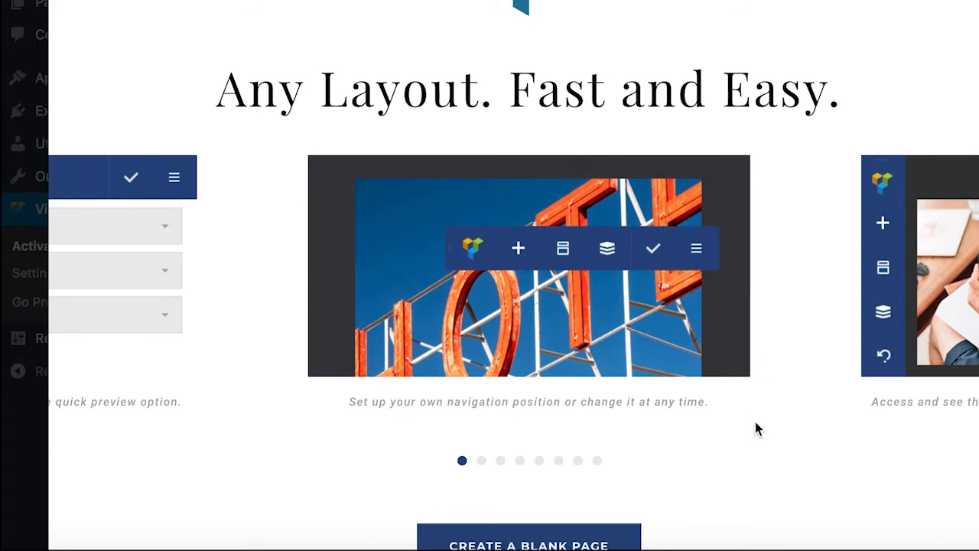
Step: Once the assets download finishes, choose Create a Blank Page on the welcome screen
scroll(750, 426, down, 2)
scroll(752, 410, down, 2)
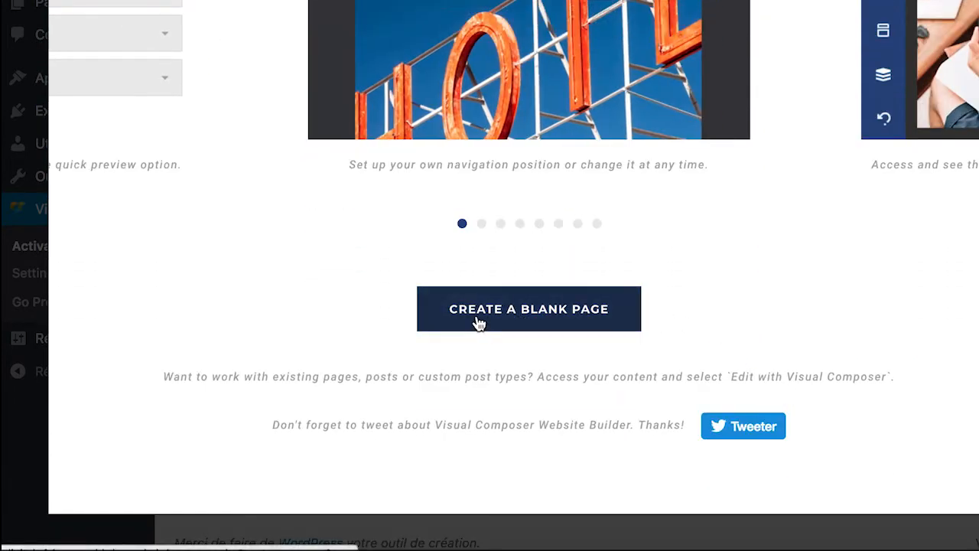
click(505, 317)
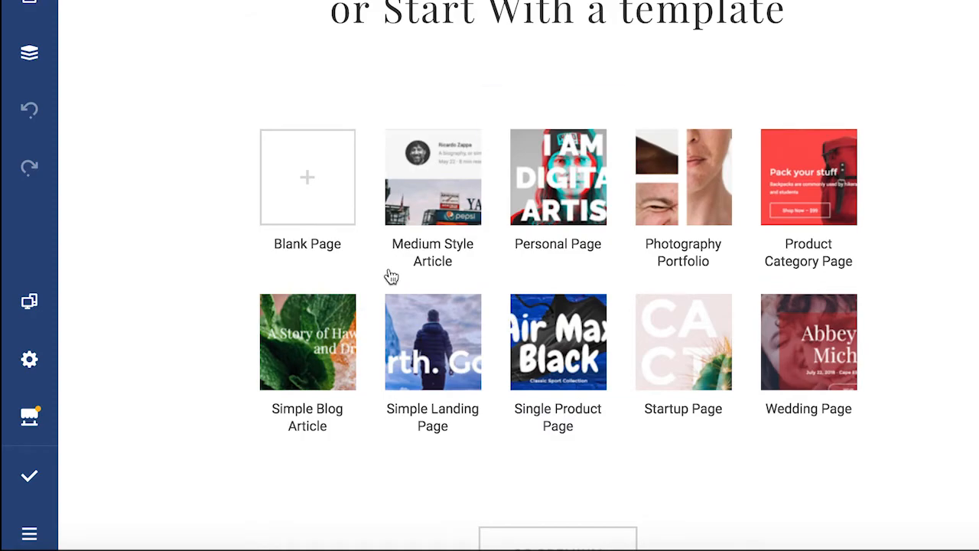
Step: Preview the gallery templates and add the Startup Page template to the draft
mouse_move(440, 188)
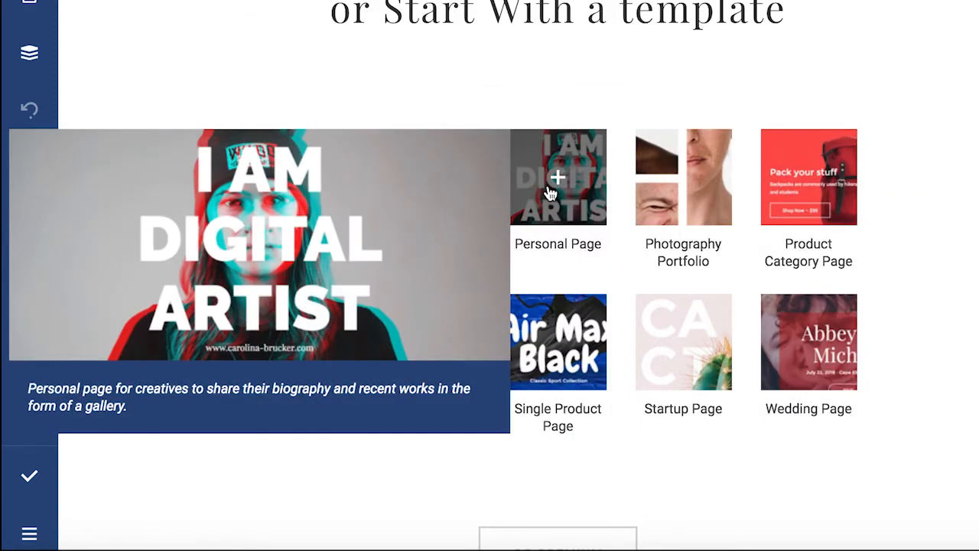
mouse_move(683, 192)
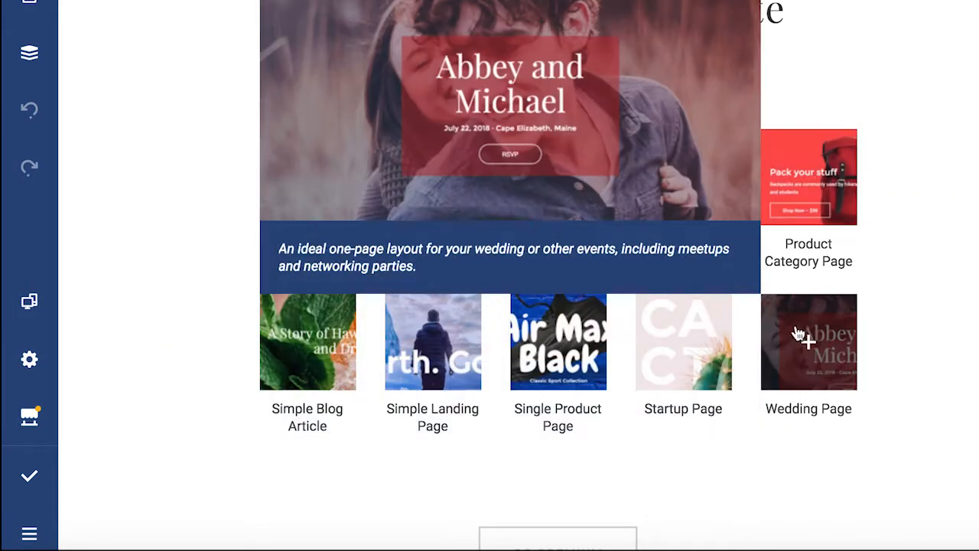
mouse_move(427, 368)
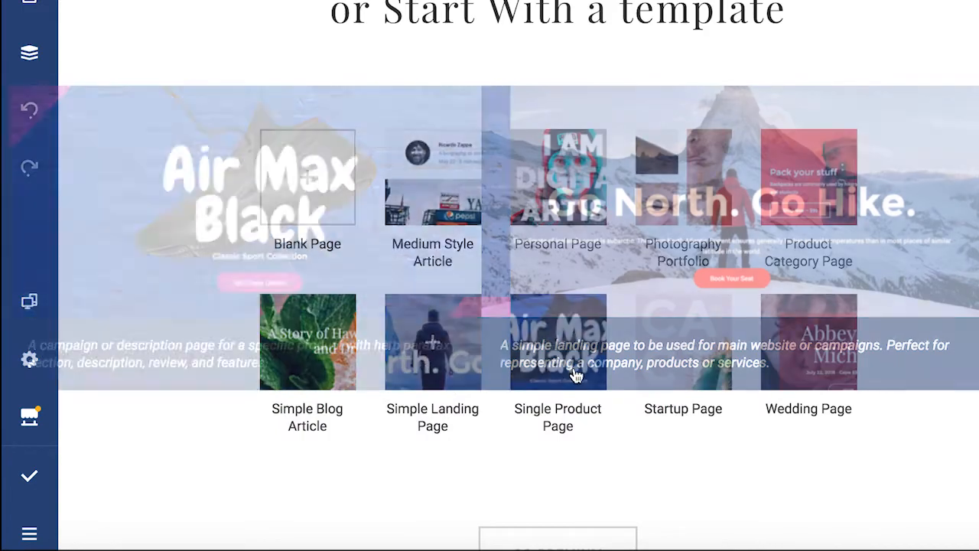
mouse_move(673, 378)
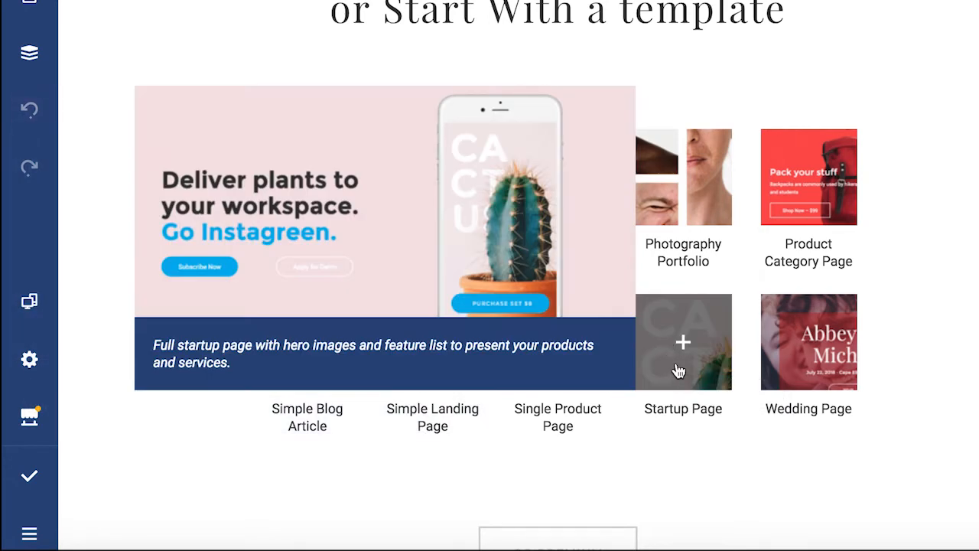
click(684, 343)
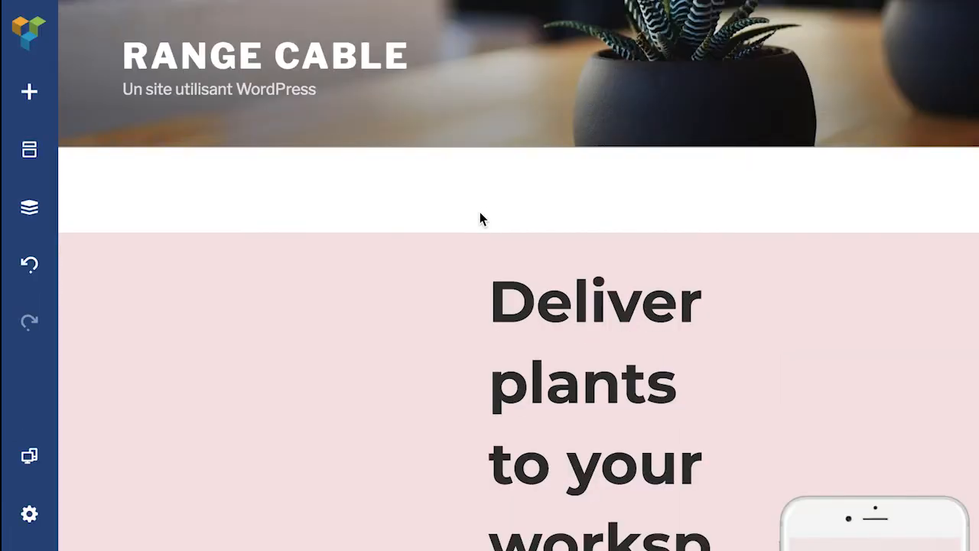
scroll(752, 338, down, 5)
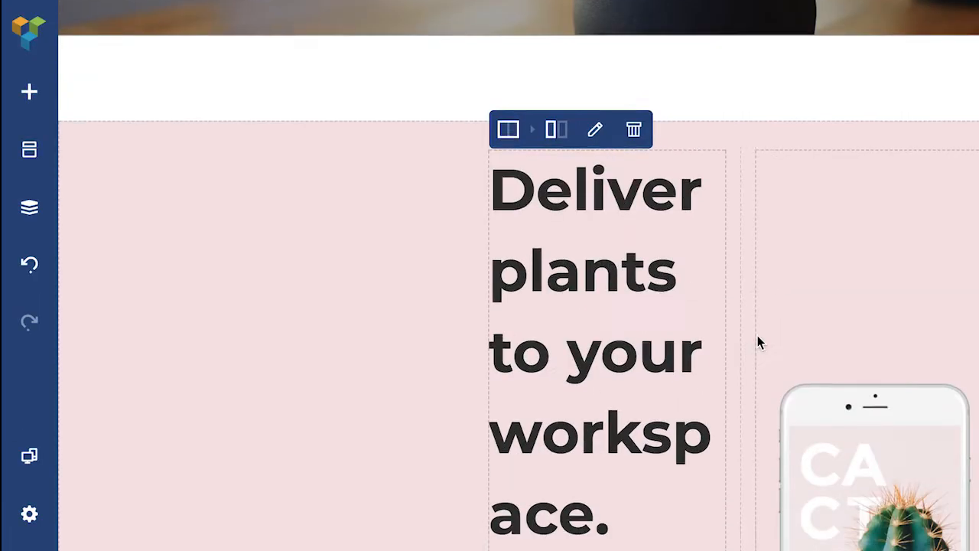
scroll(845, 327, down, 5)
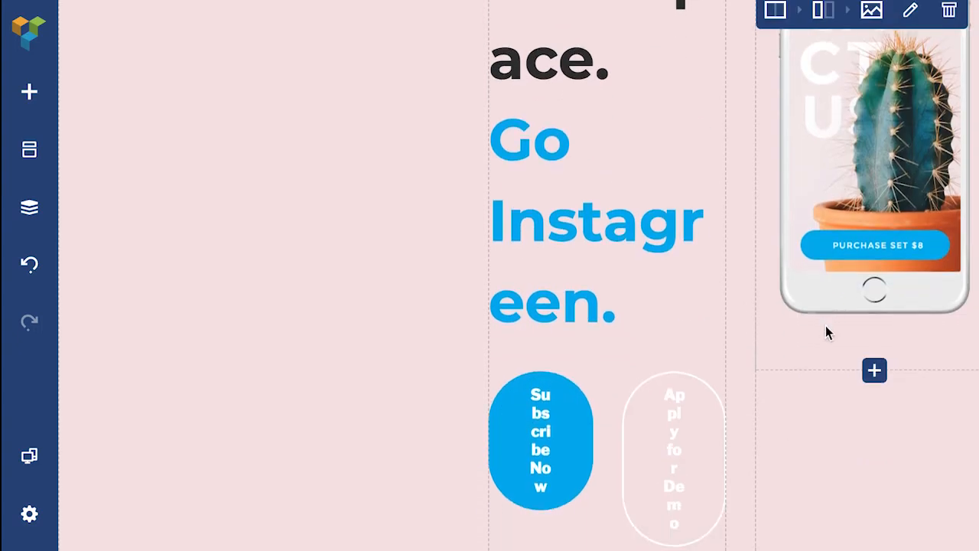
scroll(809, 321, down, 3)
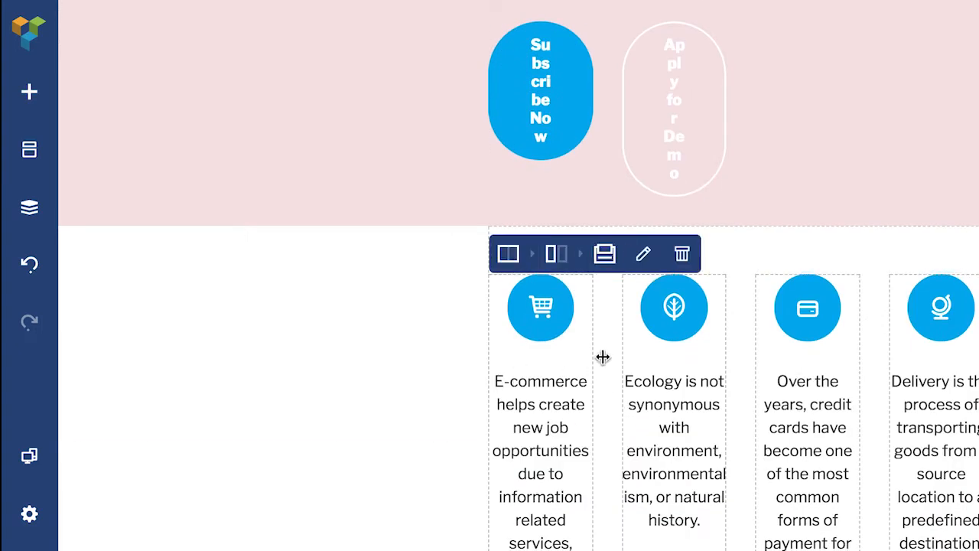
scroll(895, 402, down, 5)
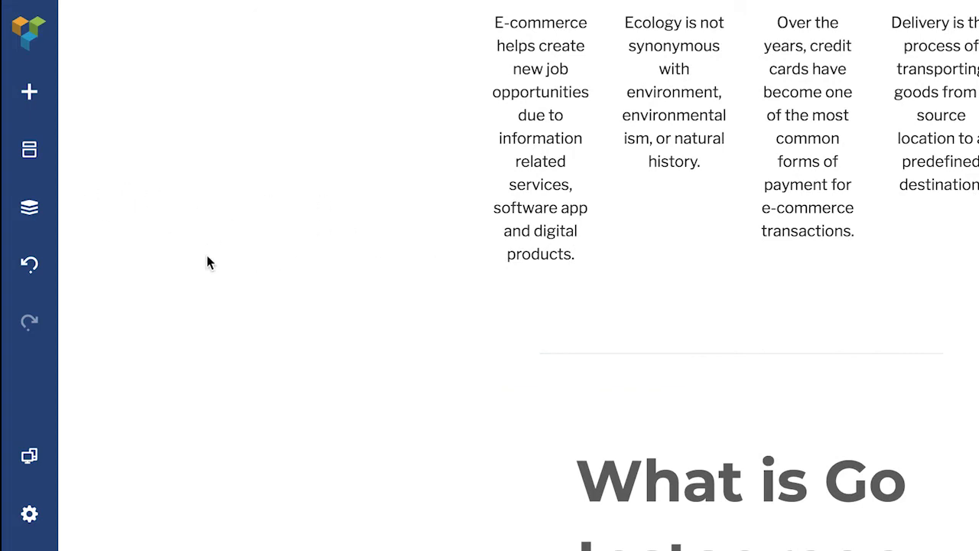
scroll(888, 413, down, 7)
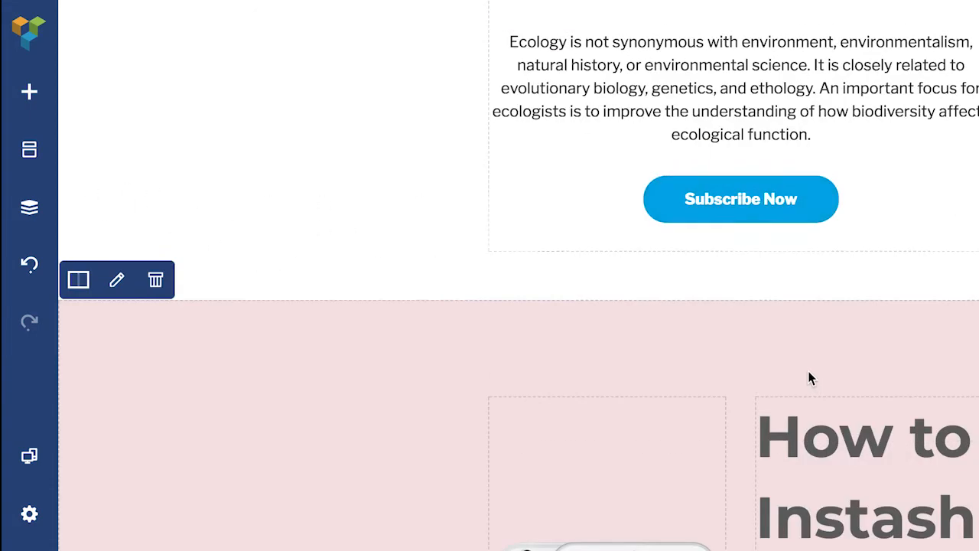
scroll(811, 378, down, 10)
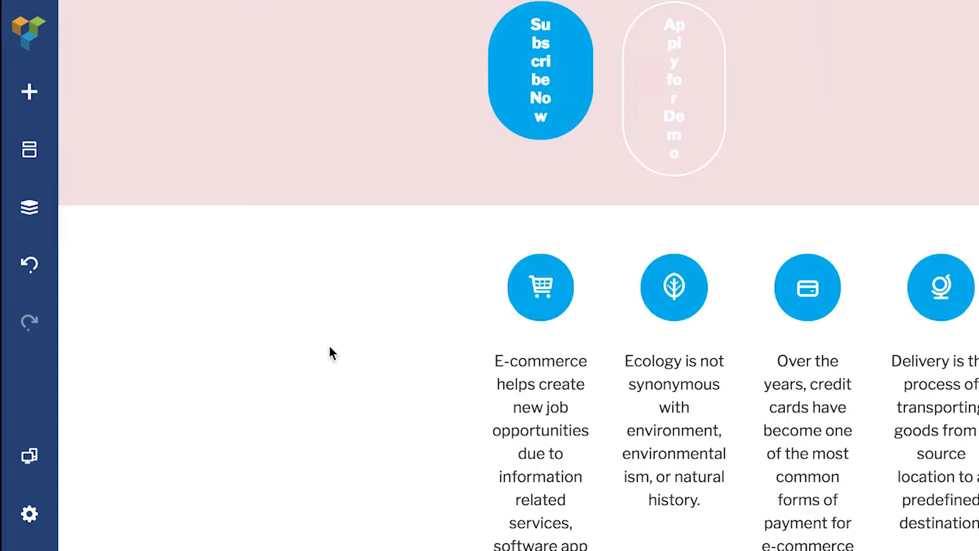
scroll(329, 352, up, 15)
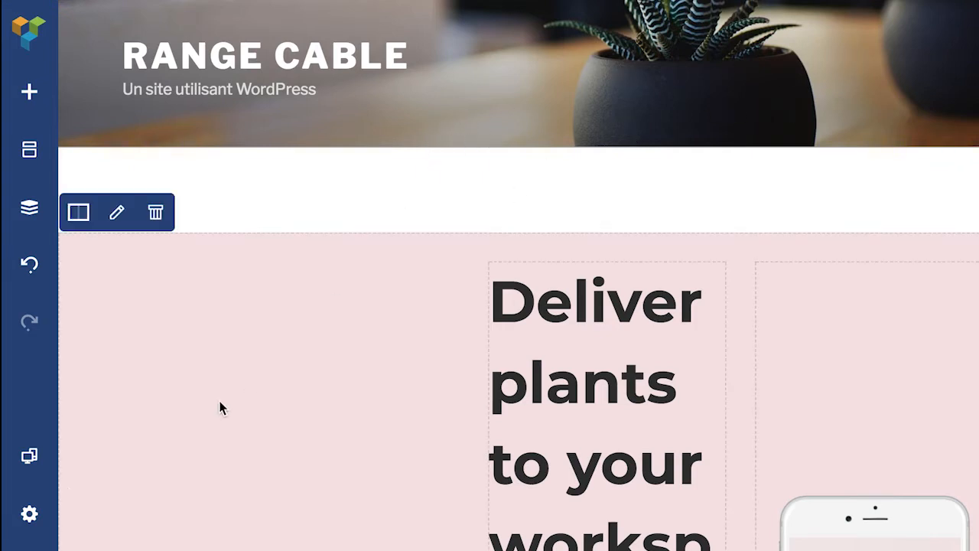
Step: Choose Blank page as the Template in page Settings, reapplying and verifying it before closing
click(30, 519)
click(143, 301)
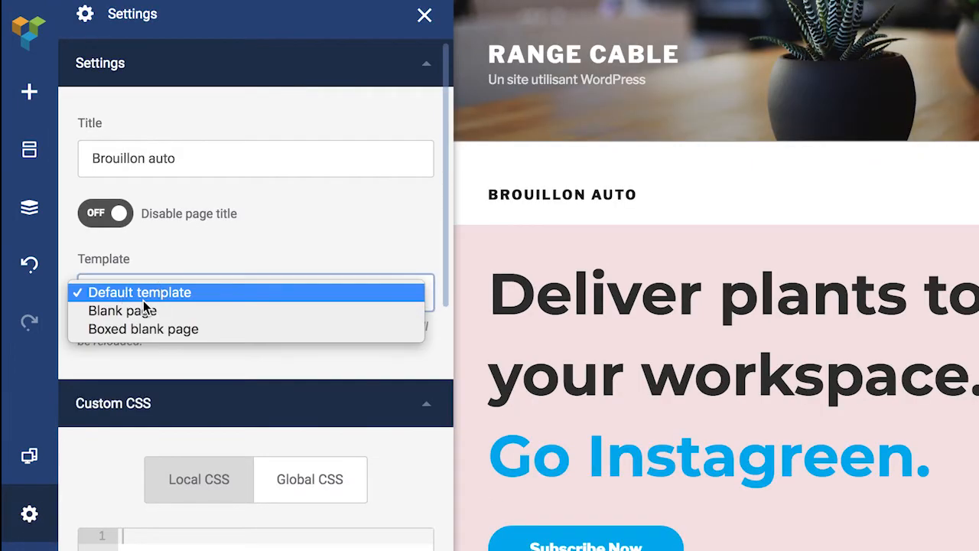
click(121, 312)
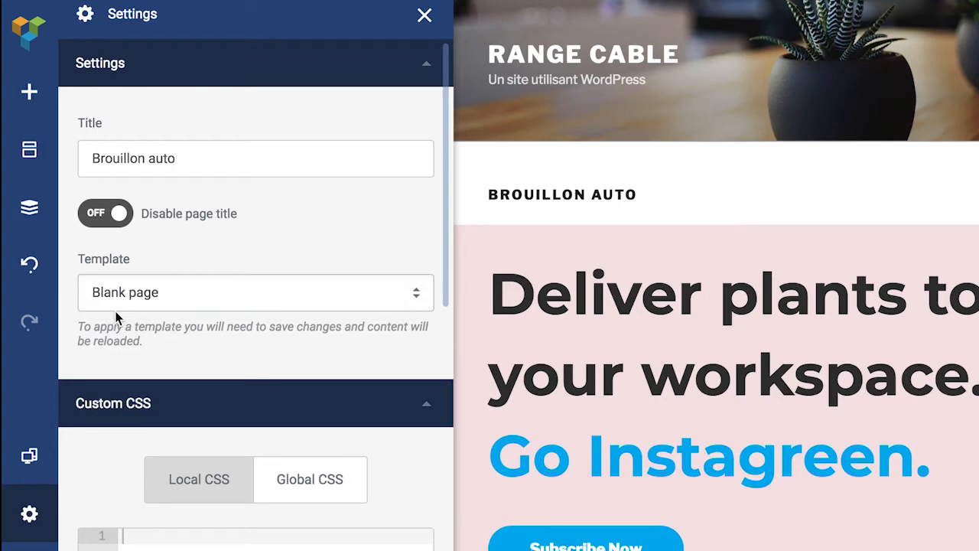
click(425, 19)
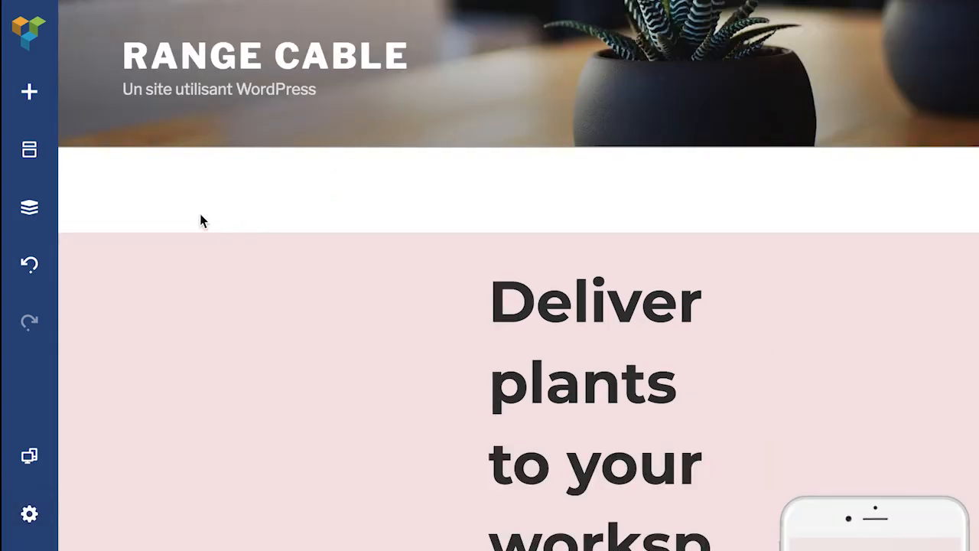
click(32, 526)
click(153, 300)
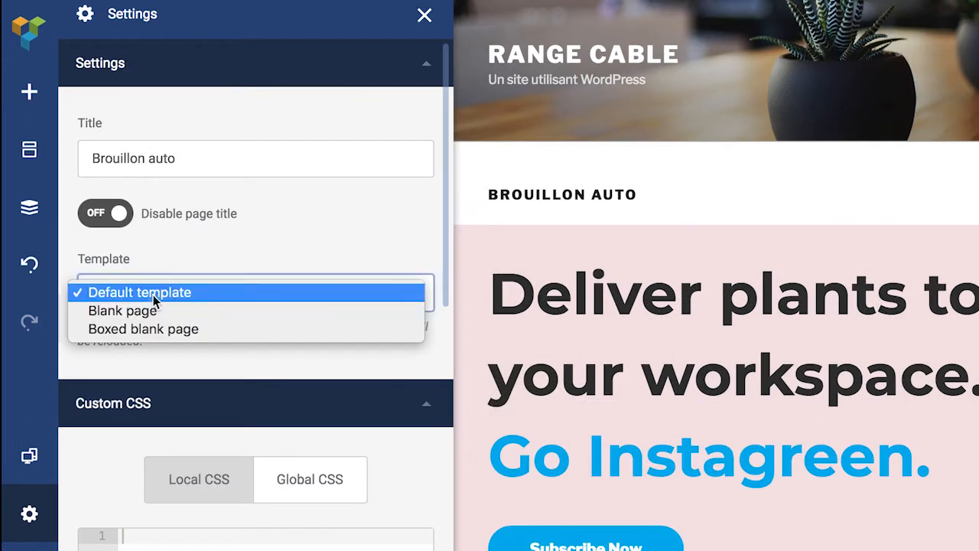
click(150, 312)
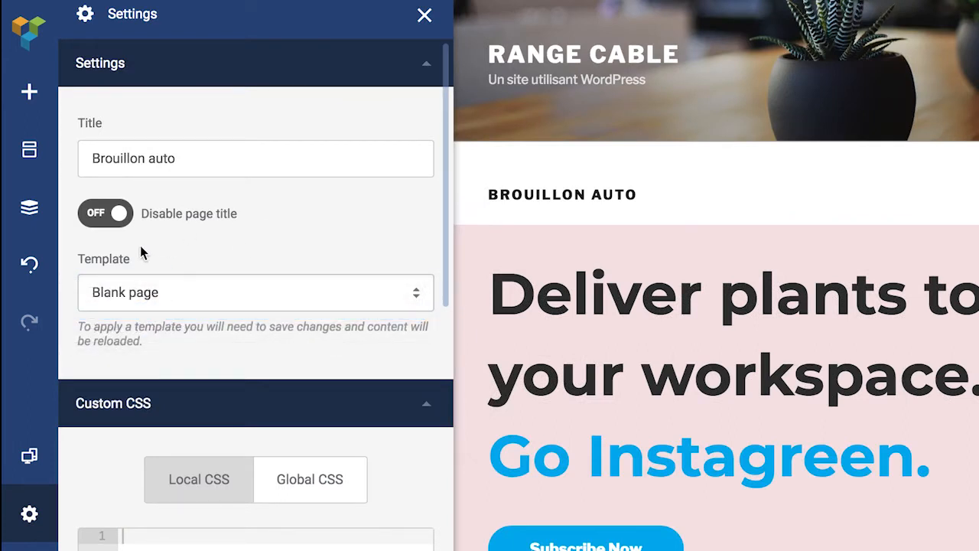
click(421, 15)
click(29, 514)
click(145, 294)
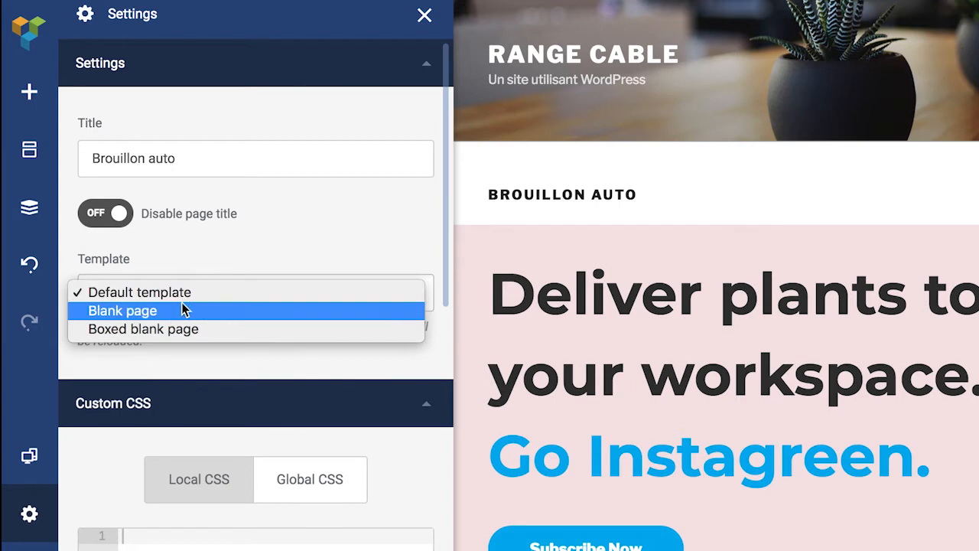
click(512, 172)
click(424, 16)
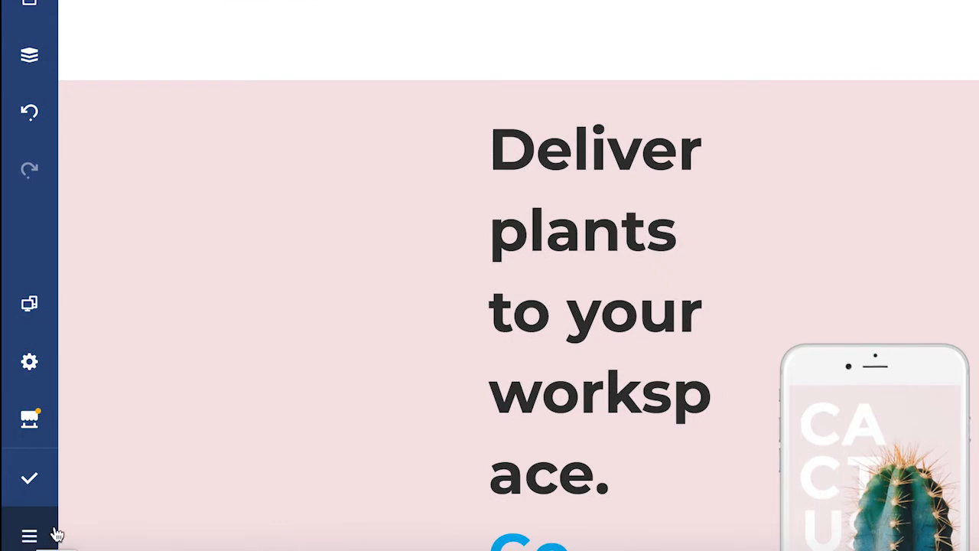
Step: Switch to the WordPress Backend Editor and set the Modèle attribute to Blank page
click(35, 538)
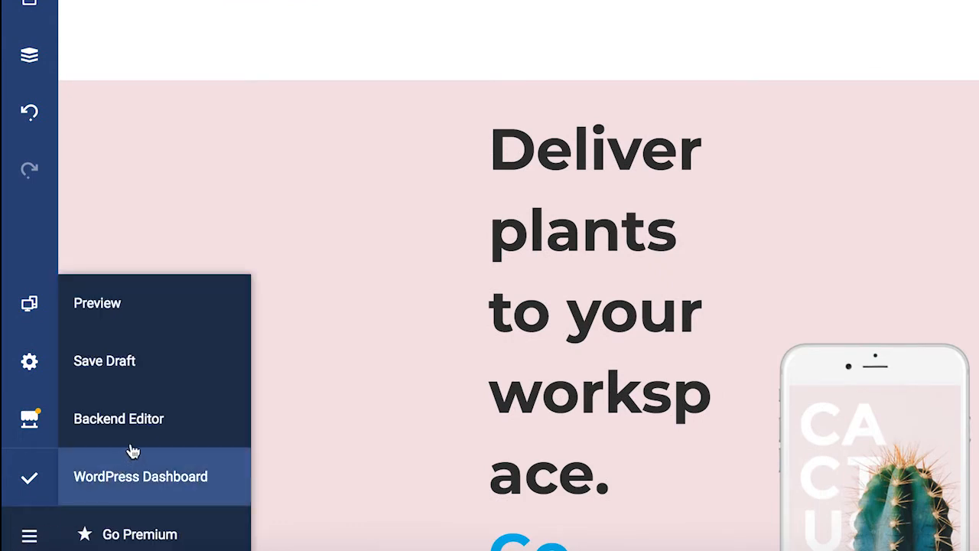
click(105, 433)
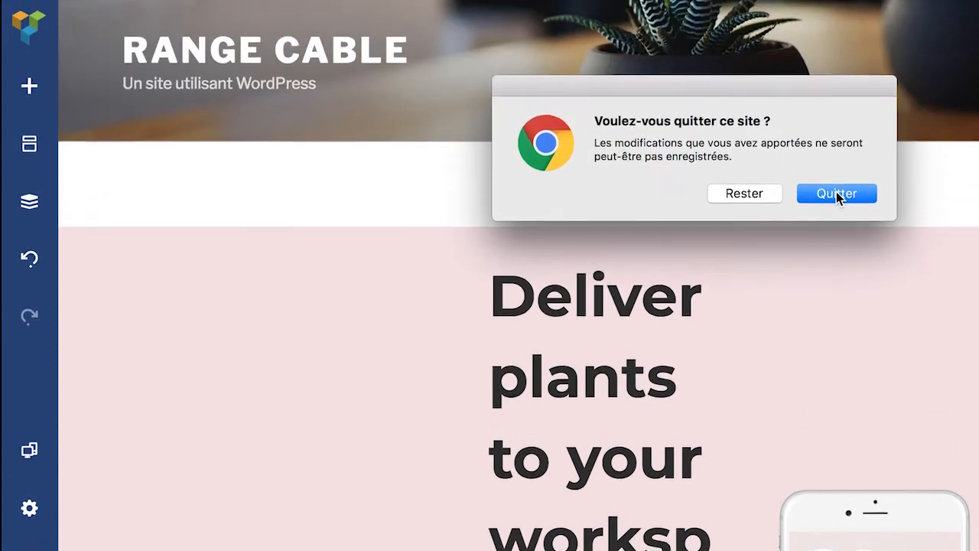
click(837, 49)
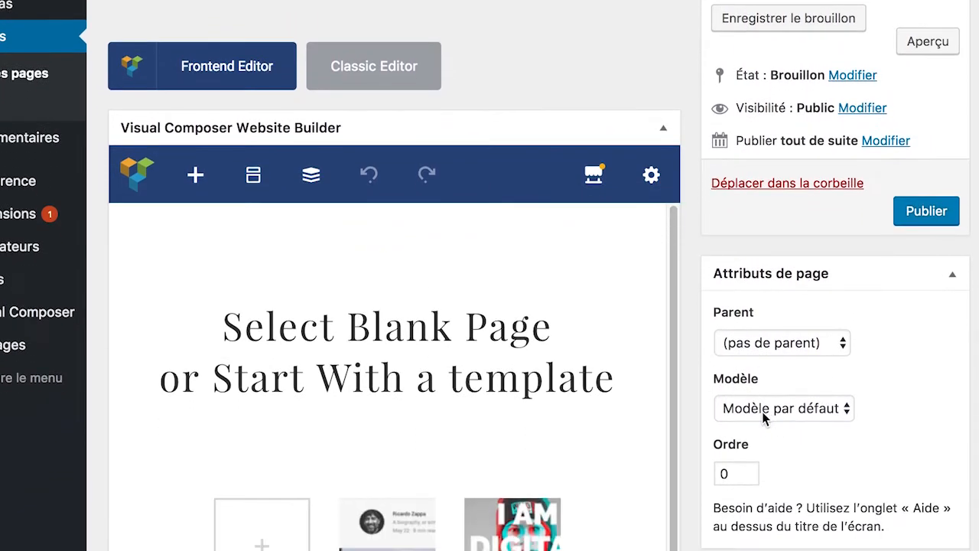
click(831, 533)
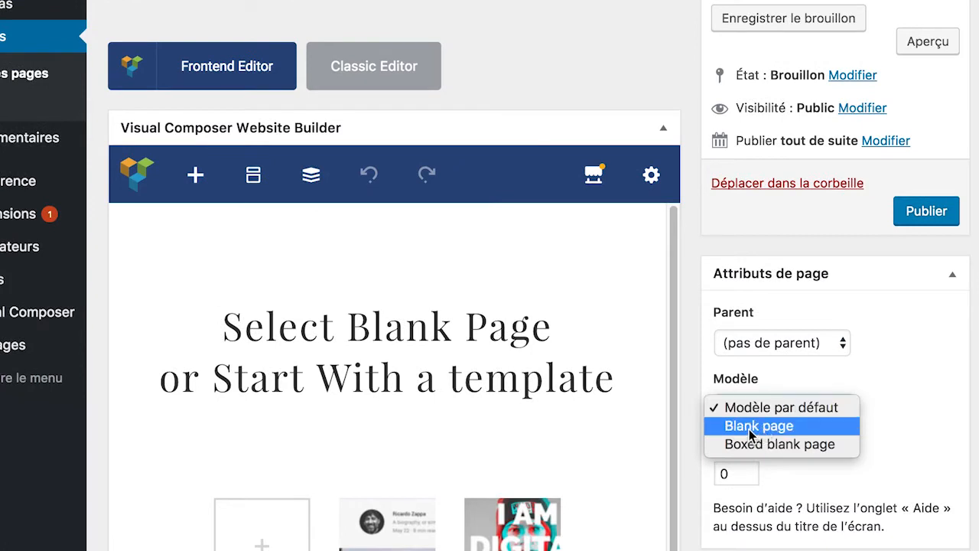
click(750, 429)
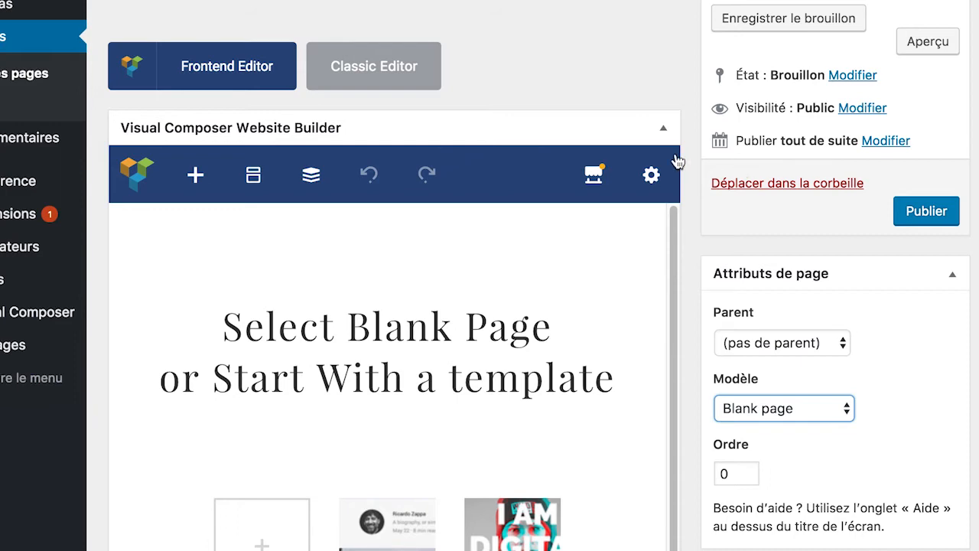
Step: Enter 'Page de vente' as the page title
scroll(868, 236, up, 3)
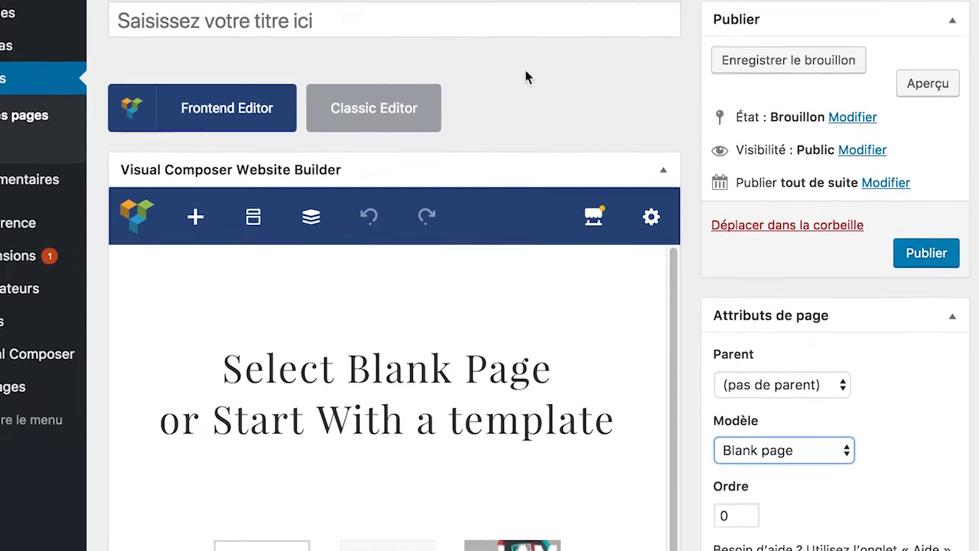
click(333, 110)
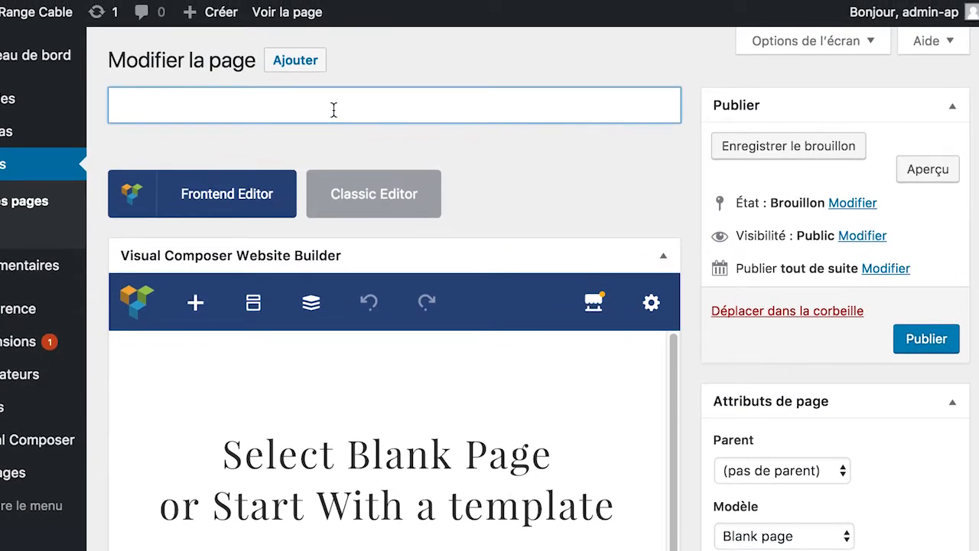
text(Page de vente)
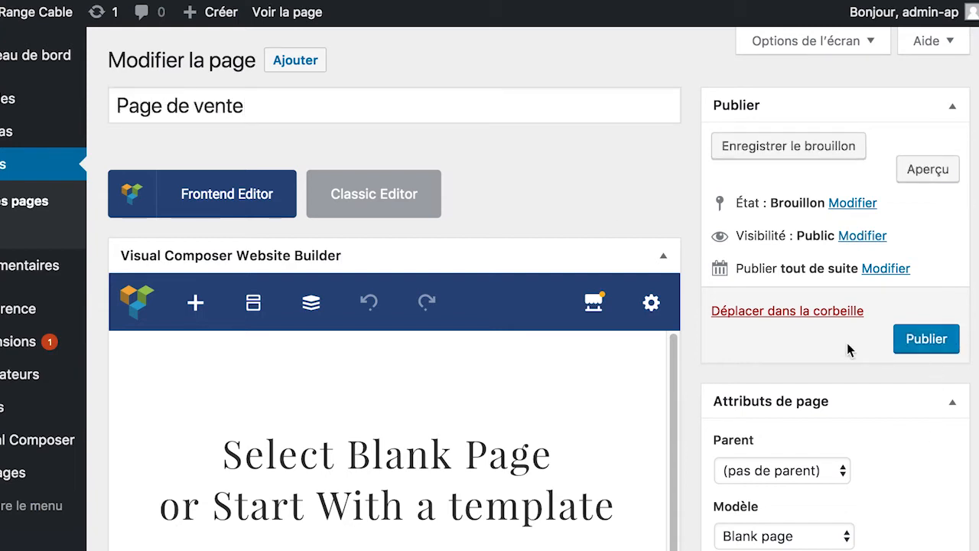
Step: Publish Page de vente and check its Publié status and /page-de-vente/ permalink
click(940, 344)
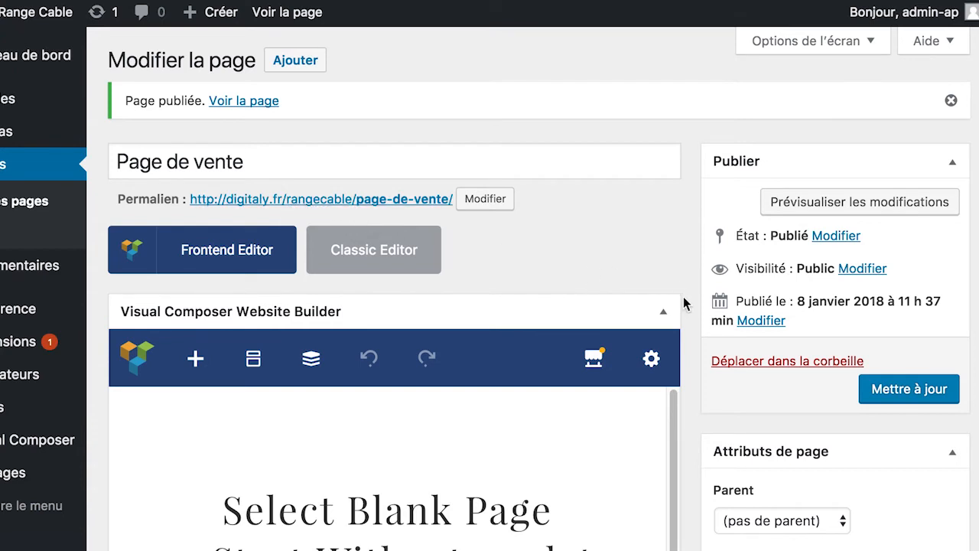
scroll(691, 337, down, 2)
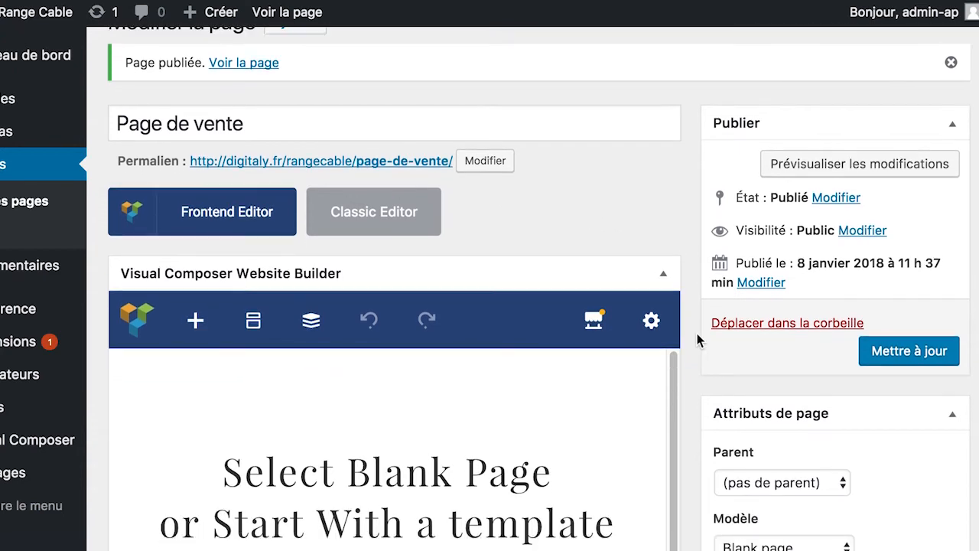
scroll(697, 339, up, 2)
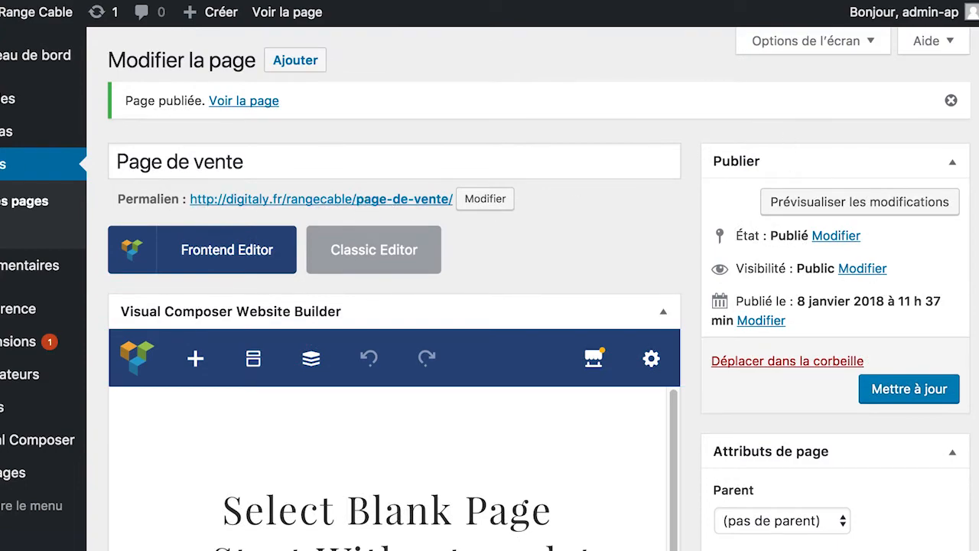
scroll(667, 300, down, 1)
scroll(698, 432, down, 2)
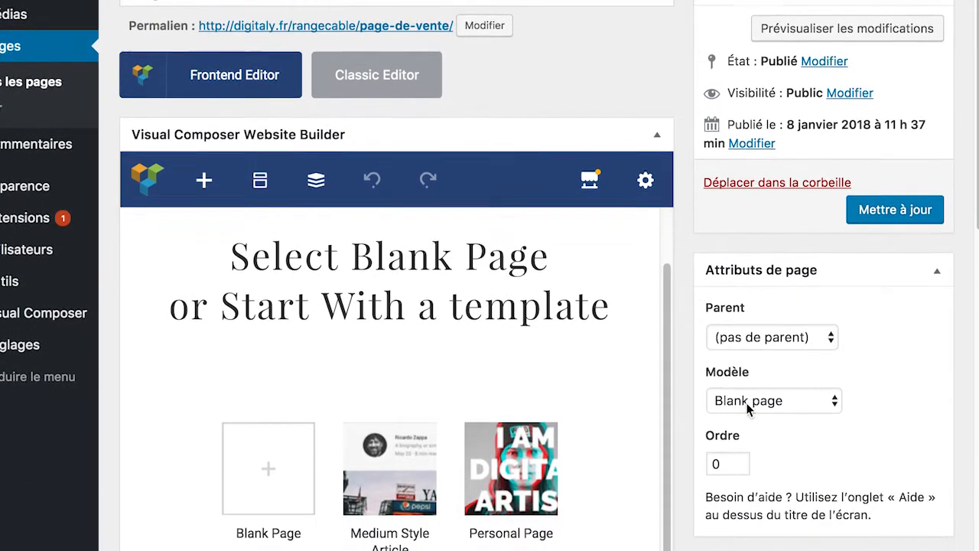
Step: Launch the Frontend Editor for Page de vente and pick the Blank Page starter
click(260, 60)
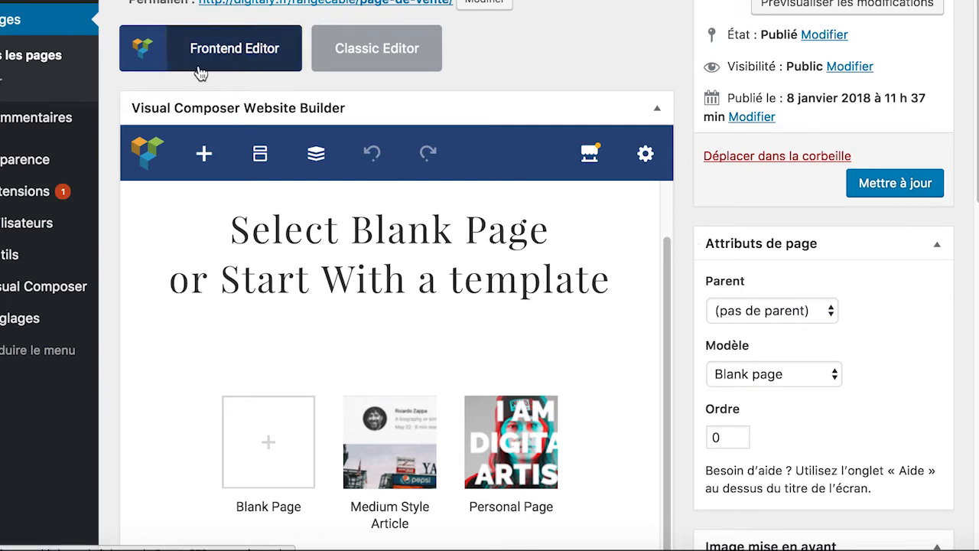
click(243, 61)
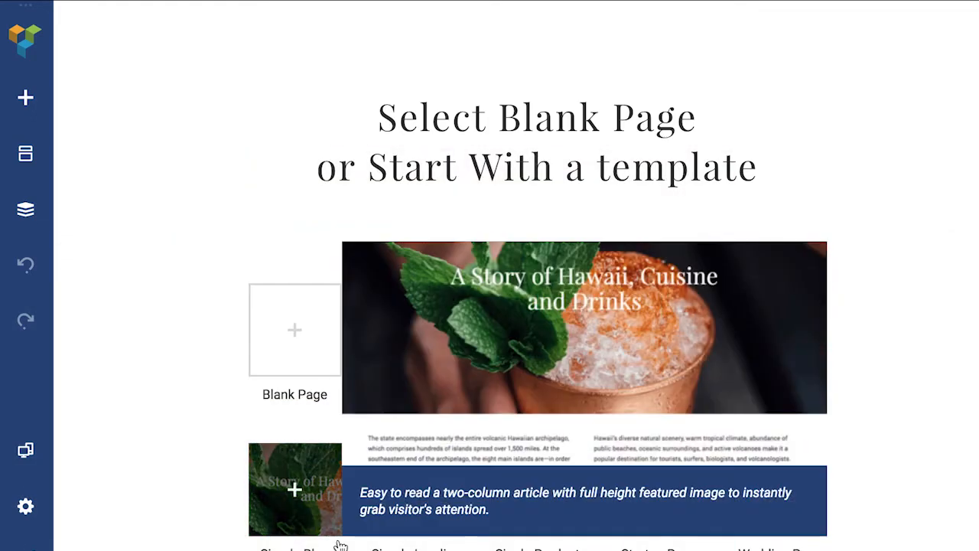
click(299, 354)
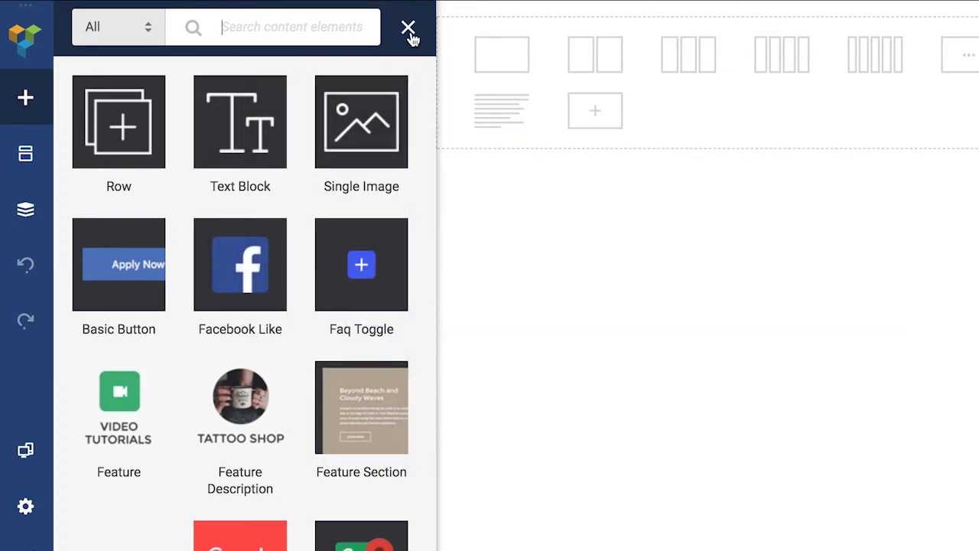
click(409, 31)
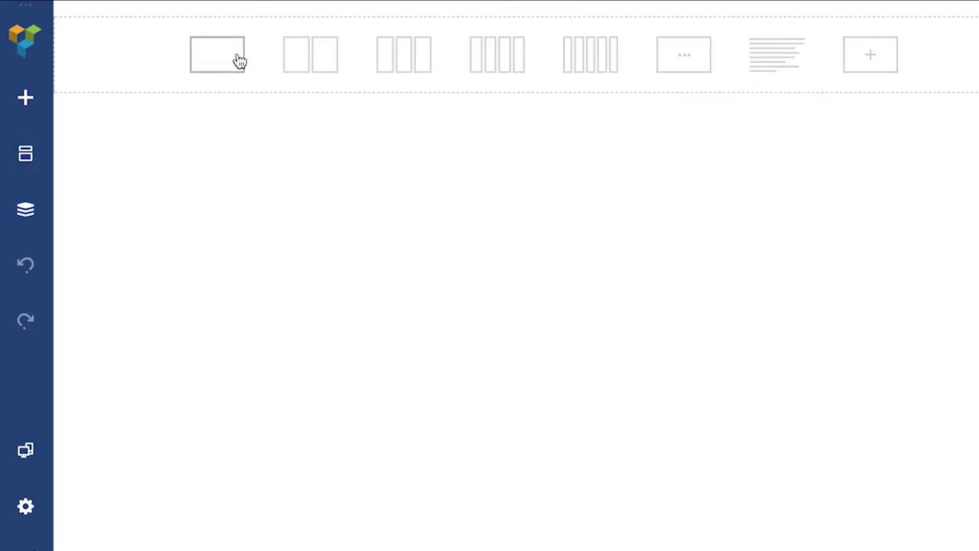
click(313, 77)
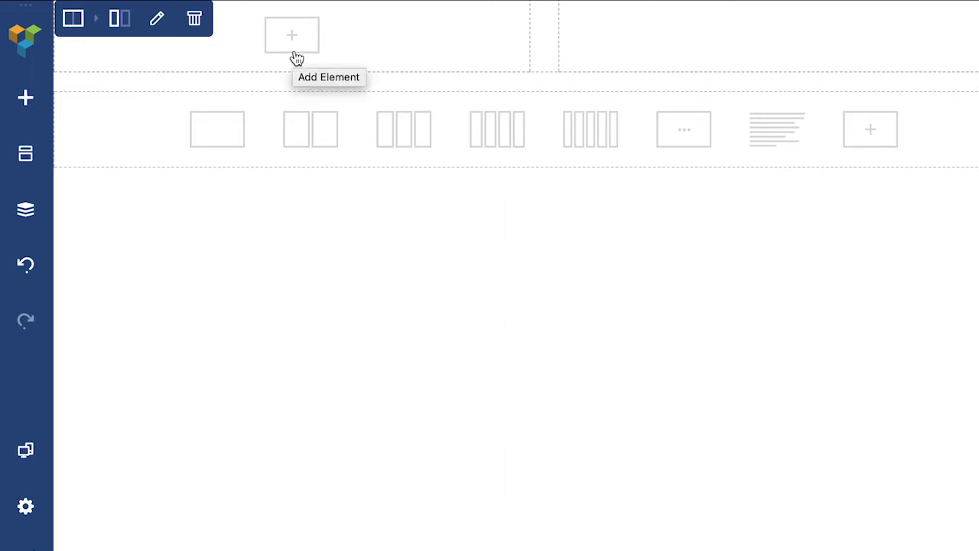
click(295, 55)
mouse_move(260, 145)
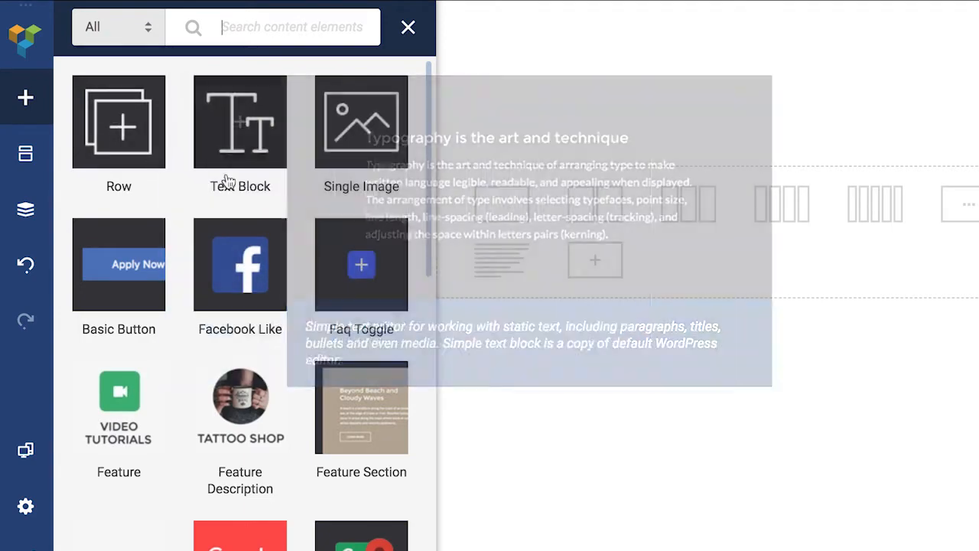
mouse_move(120, 151)
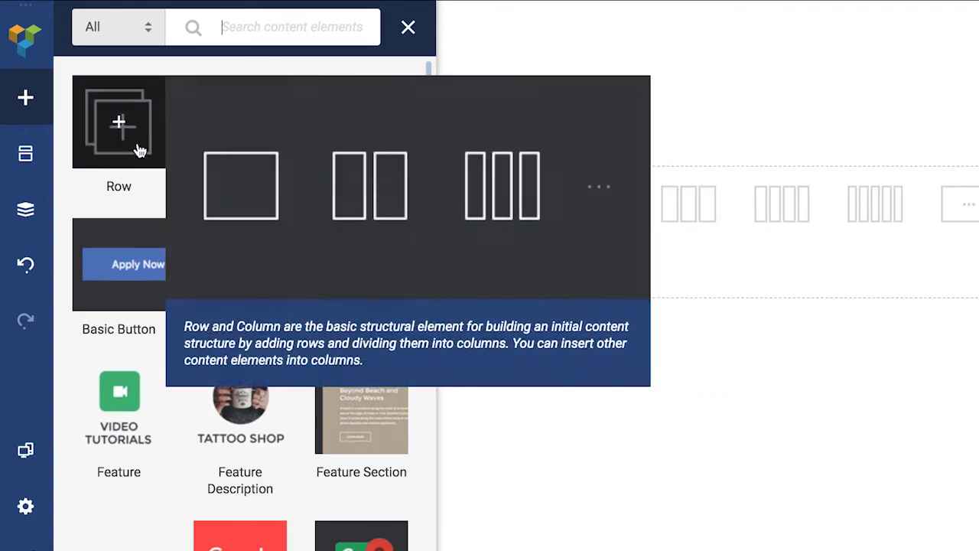
mouse_move(218, 198)
mouse_move(137, 166)
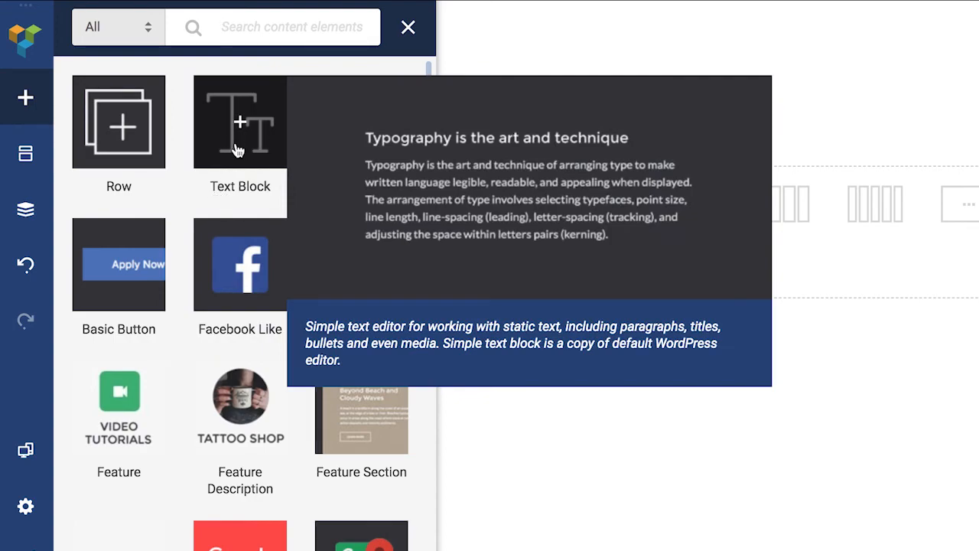
mouse_move(356, 136)
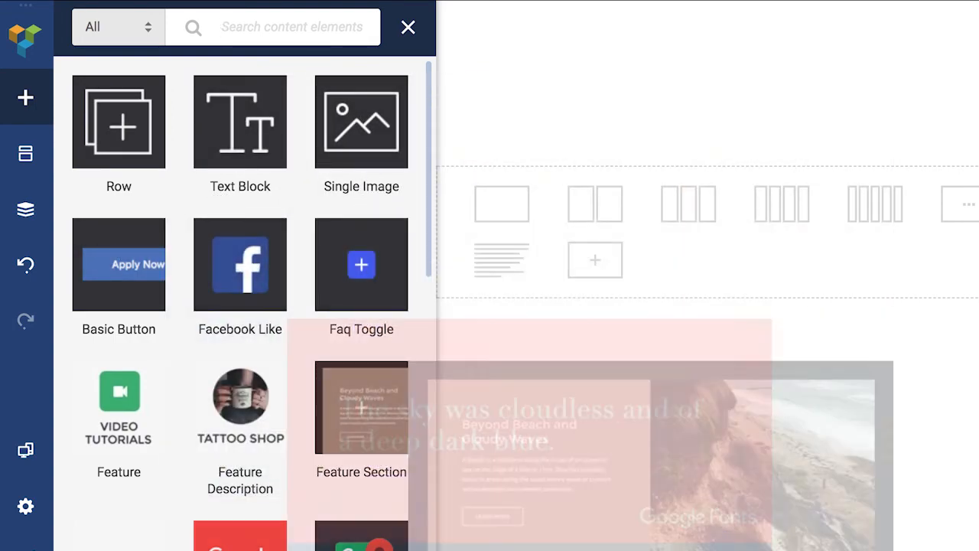
mouse_move(239, 111)
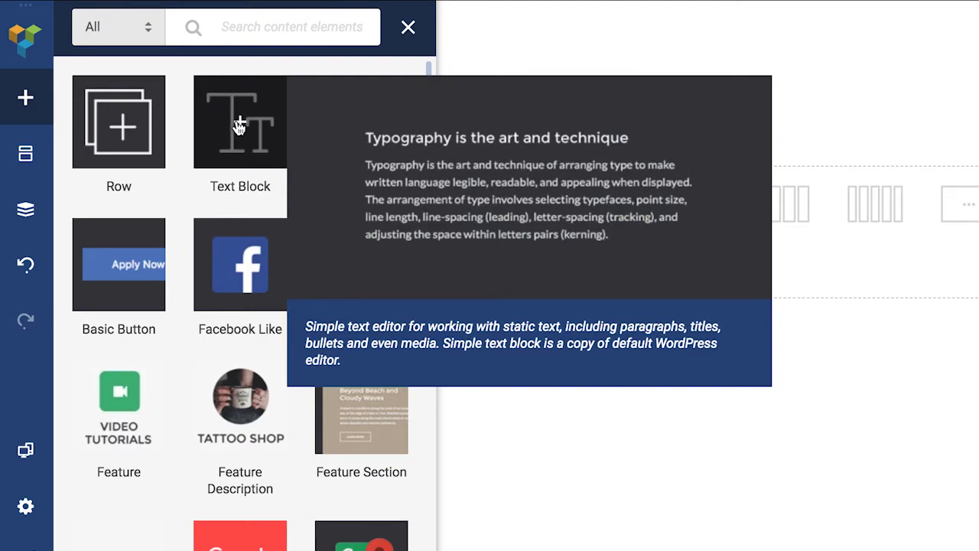
Step: Add a Text Block to the left column headed 'Notre super range cable'
click(242, 136)
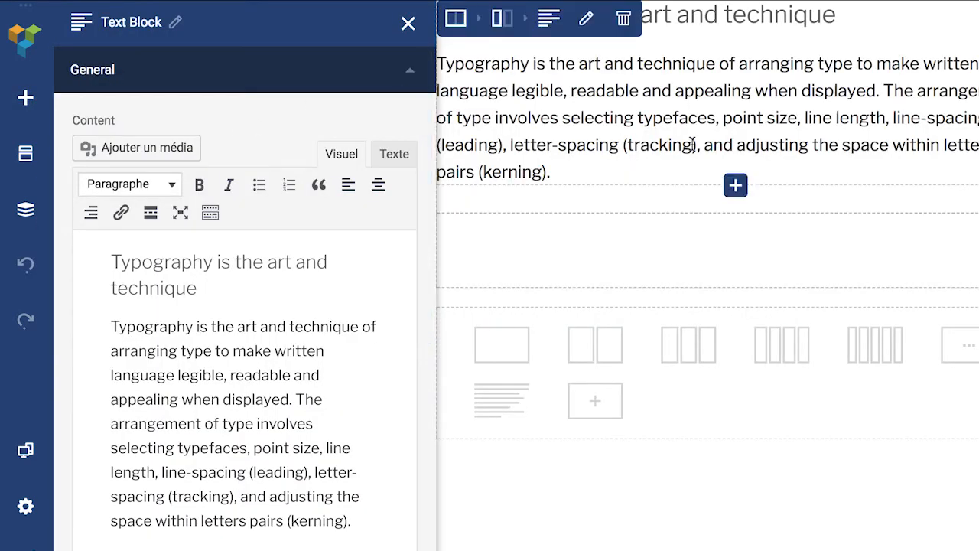
drag(202, 289, 109, 262)
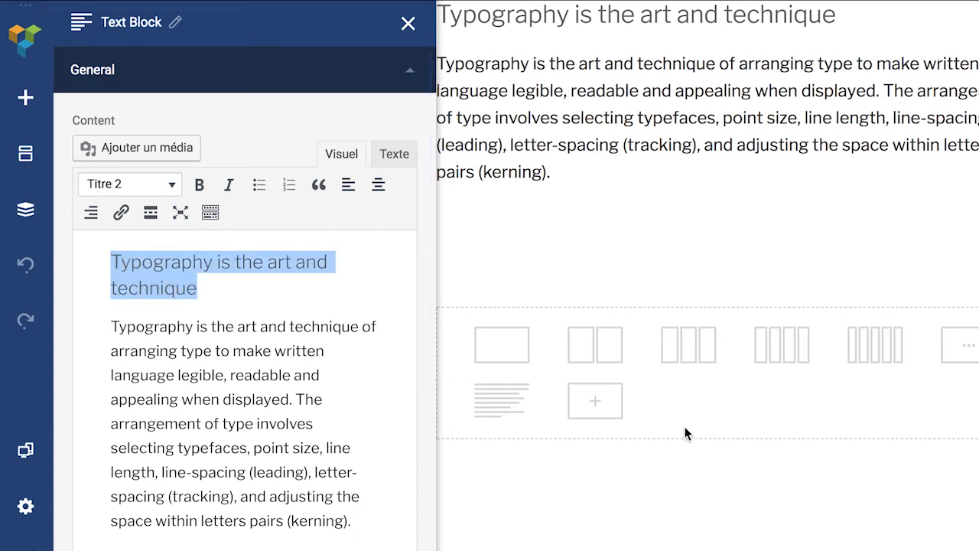
text(Notre super)
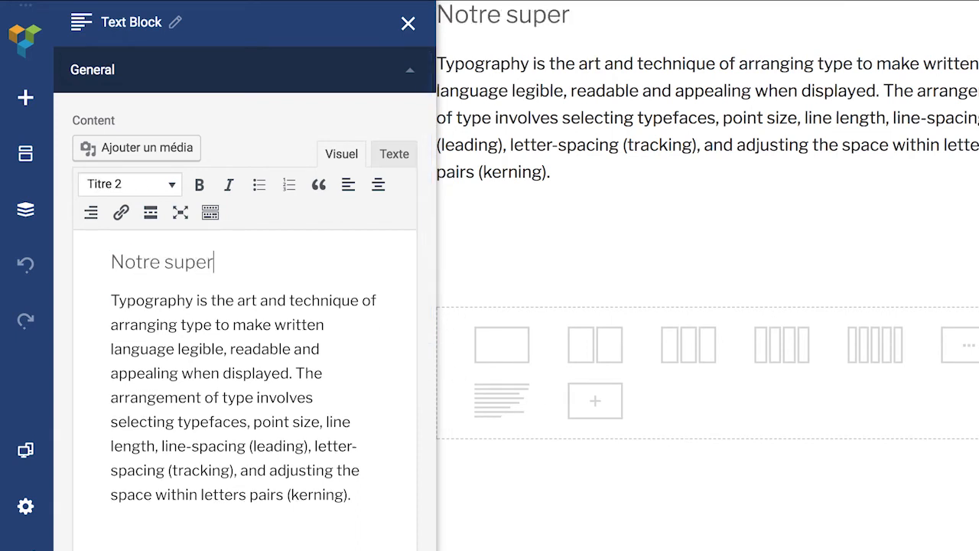
text( range ca)
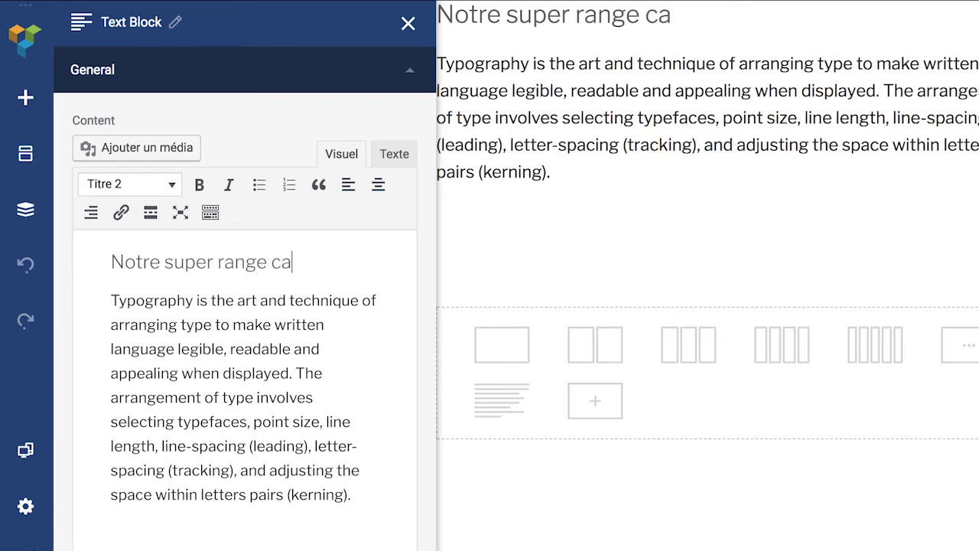
text(ble)
Step: Replace the placeholder paragraph with 'Retrouvez vos cables comme vous les avez laissez'
triple_click(319, 492)
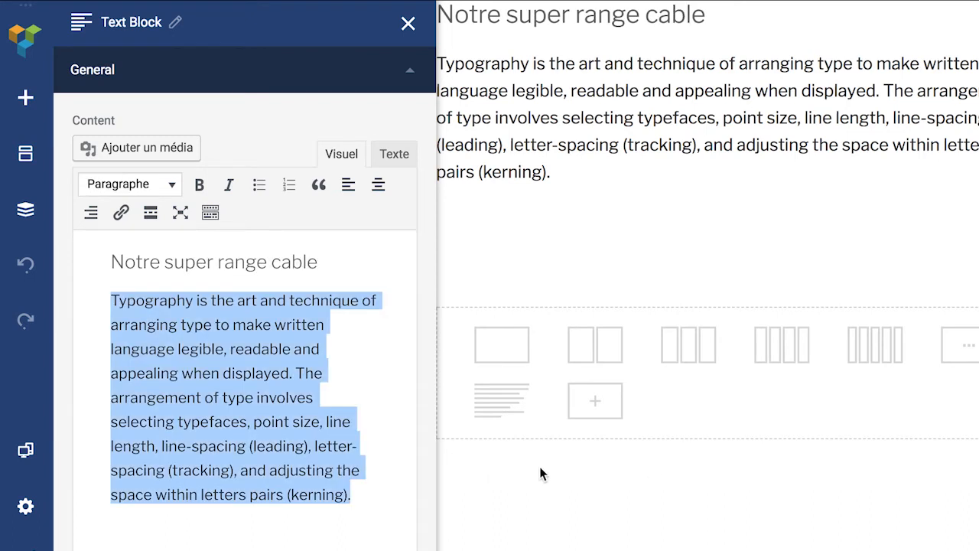
drag(348, 497, 105, 304)
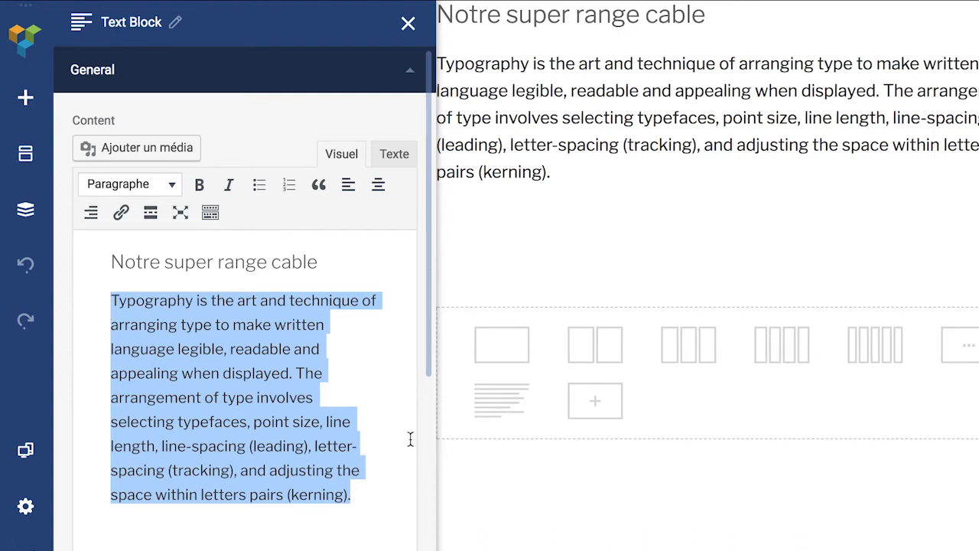
text(retro)
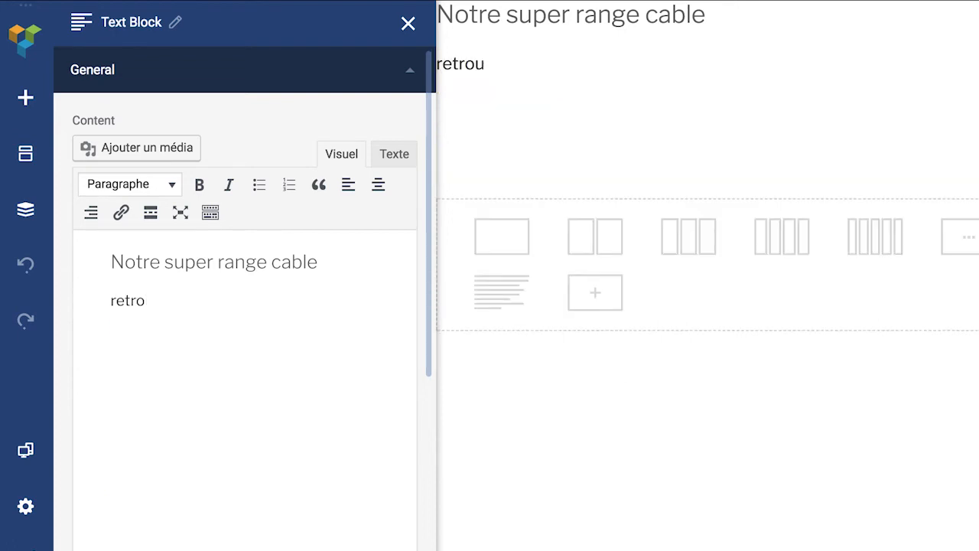
text(uvvez vos cabl)
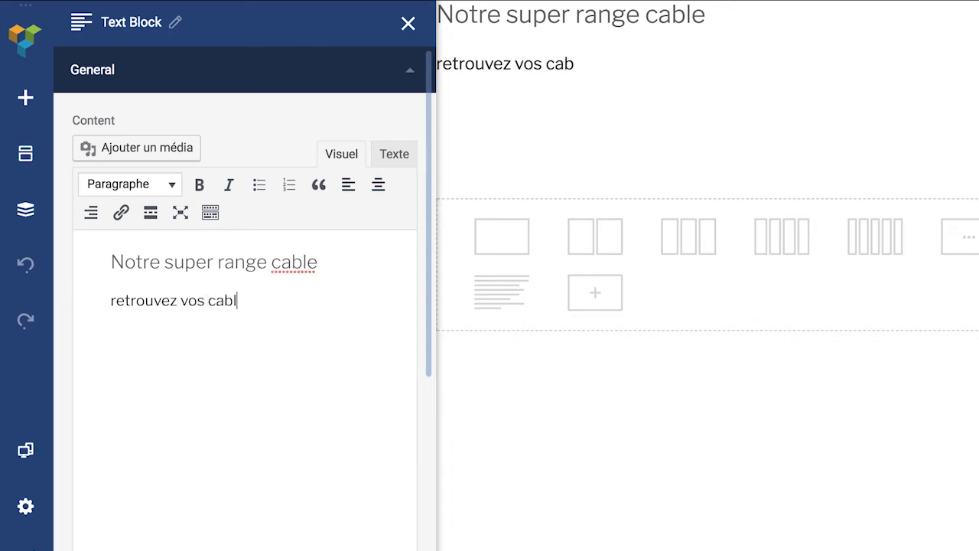
text(es comme vous )
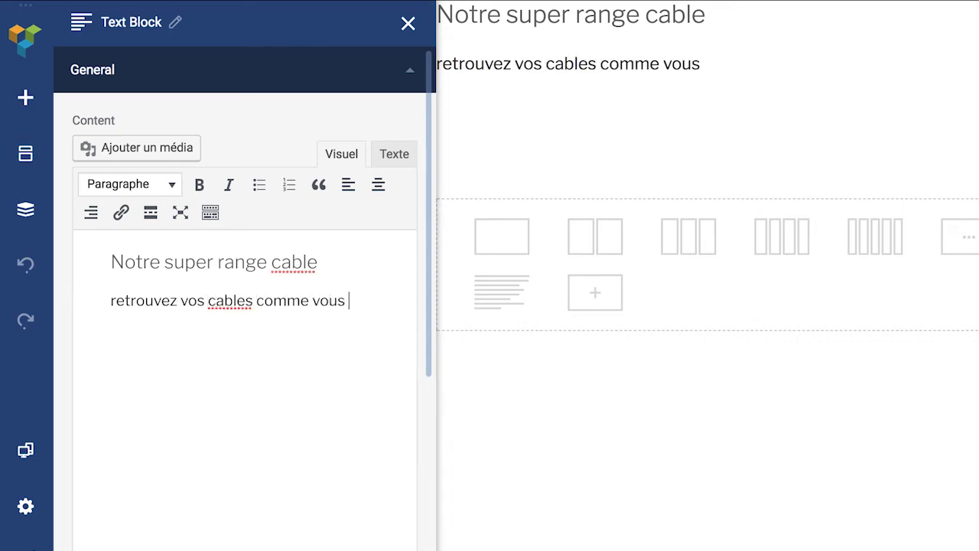
text(les avvez)
key(BackSpace)
key(BackSpace)
key(BackSpace)
text(ez )
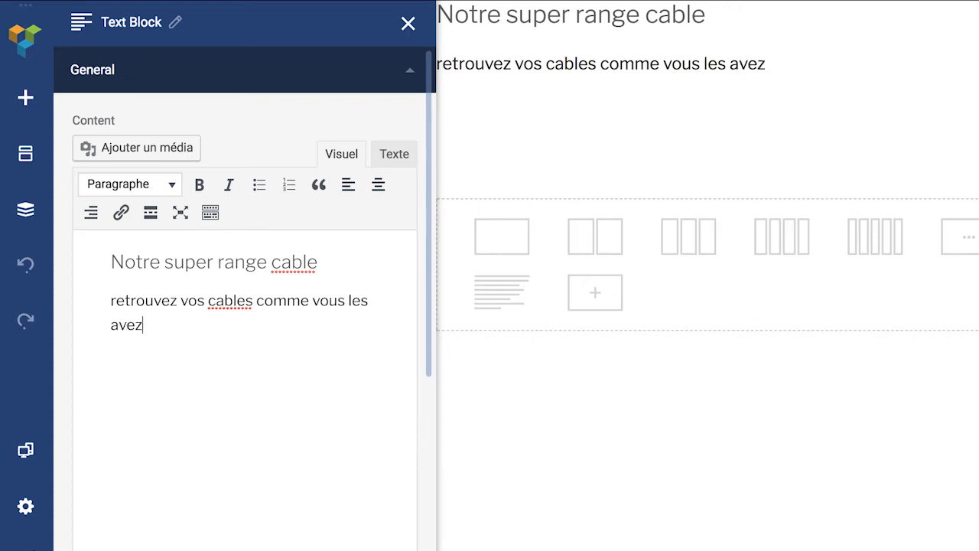
text(laissez)
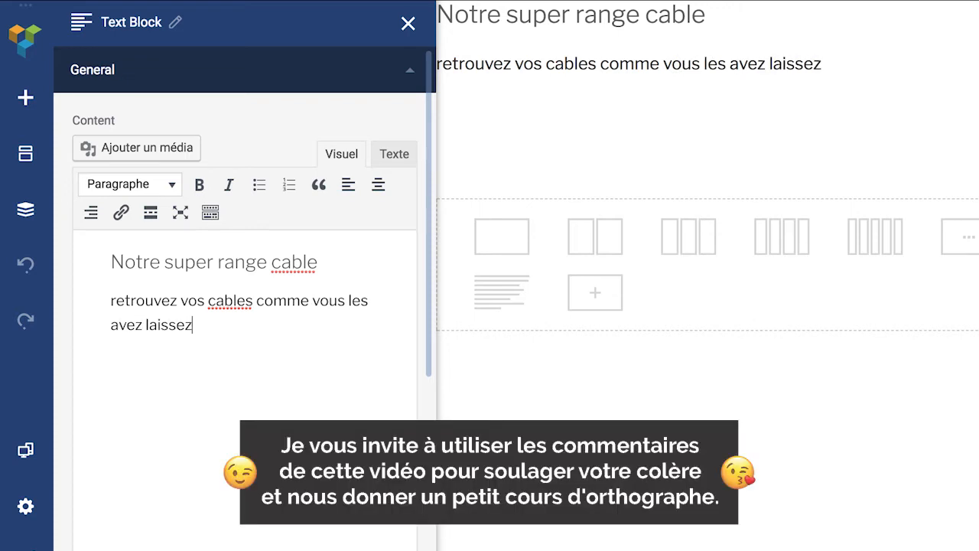
click(112, 299)
key(Delete)
text(R)
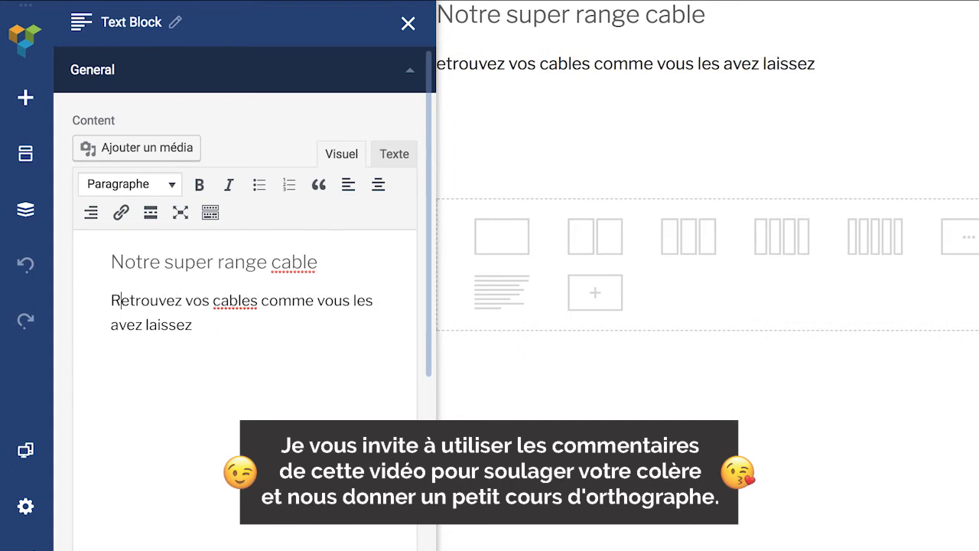
Step: Correct 'cables' and 'cable' to 'câbles' and 'câble', then close the Text Block panel
right_click(237, 304)
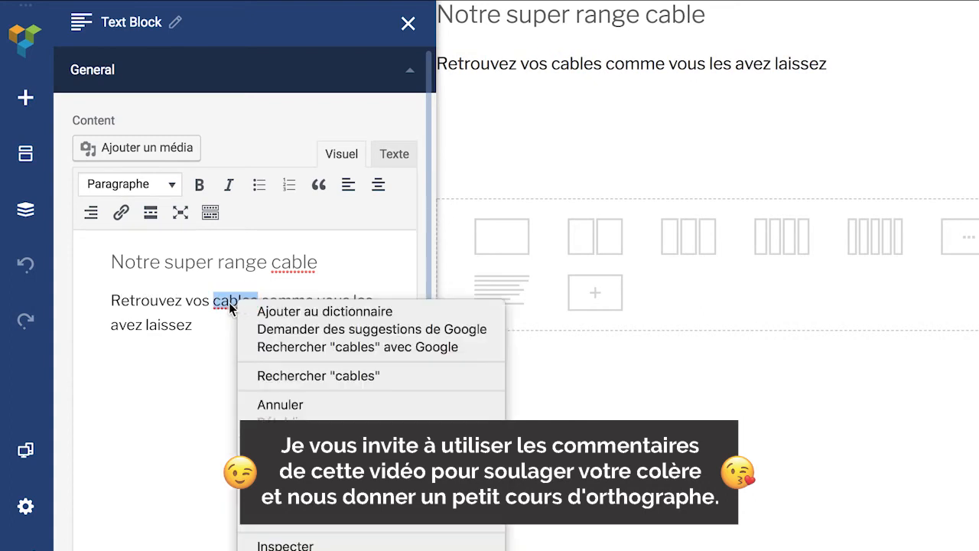
click(230, 307)
key(Left)
key(BackSpace)
text(â)
click(289, 262)
key(BackSpace)
text(â)
click(227, 331)
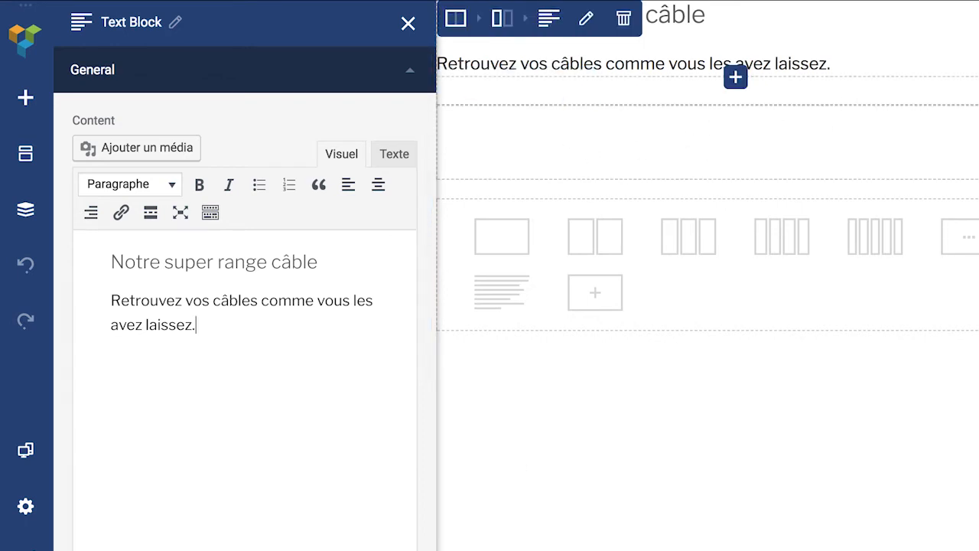
click(408, 29)
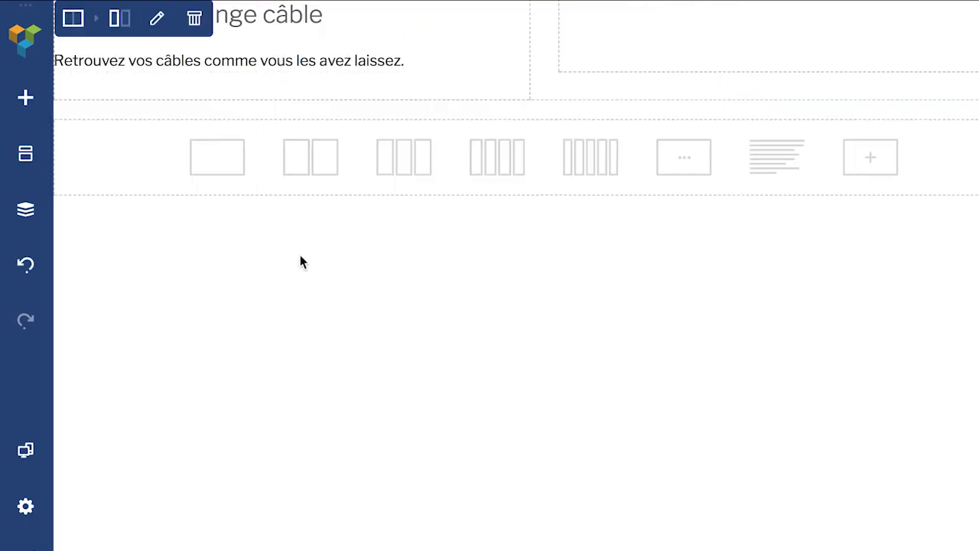
mouse_move(127, 40)
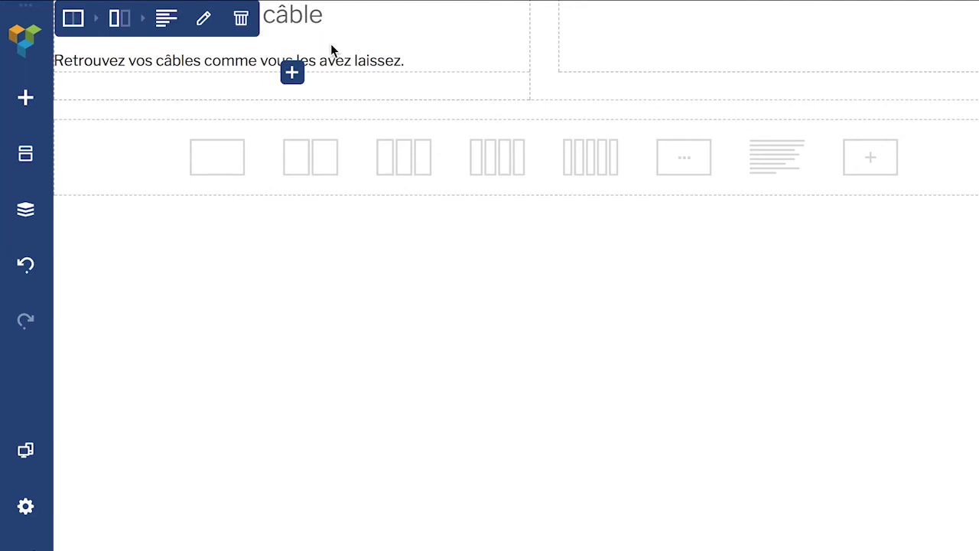
Step: Place a Single Image with the default laptop photo in the empty right column
click(806, 39)
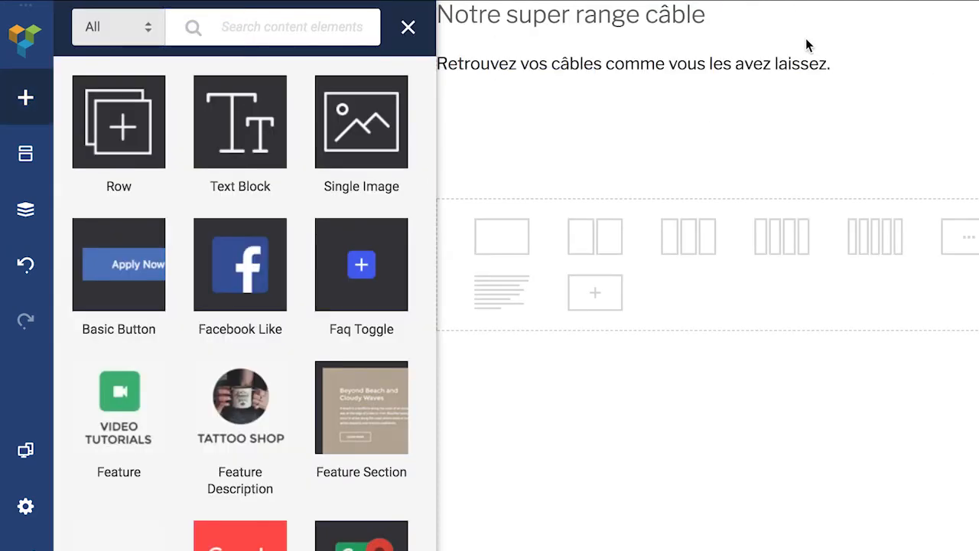
click(375, 120)
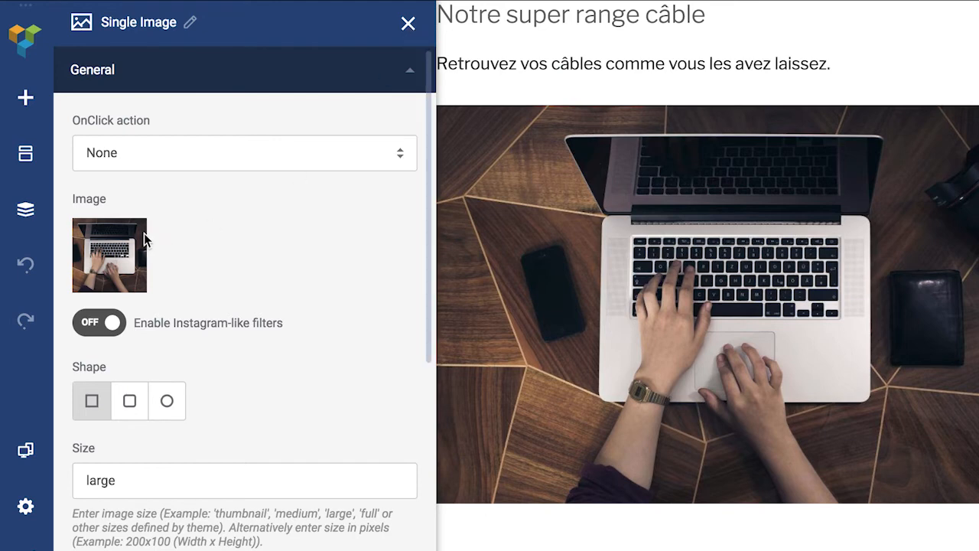
mouse_move(109, 274)
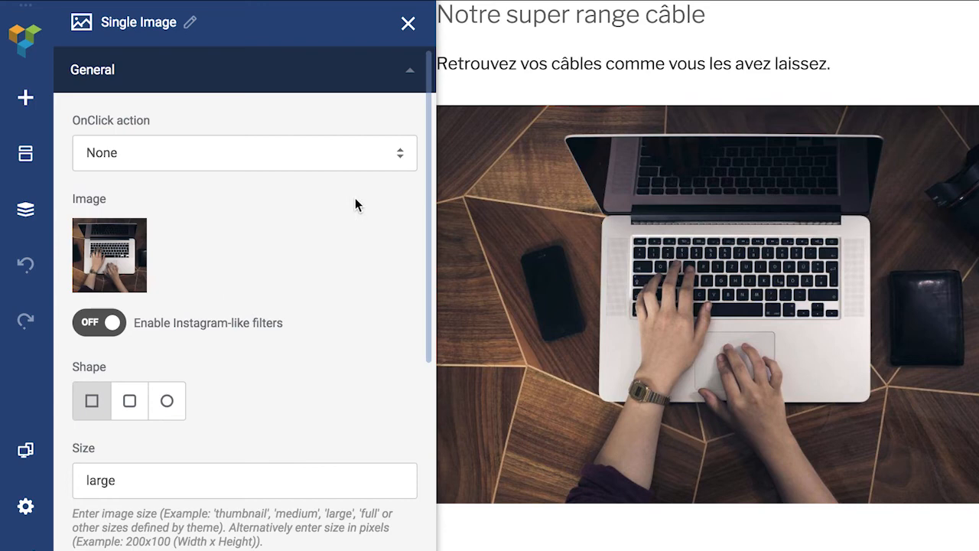
click(408, 24)
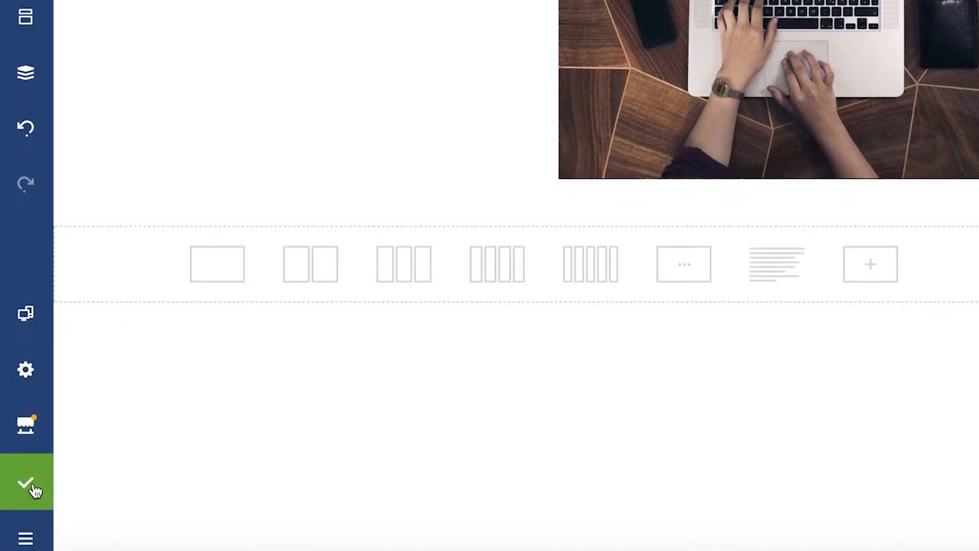
click(28, 539)
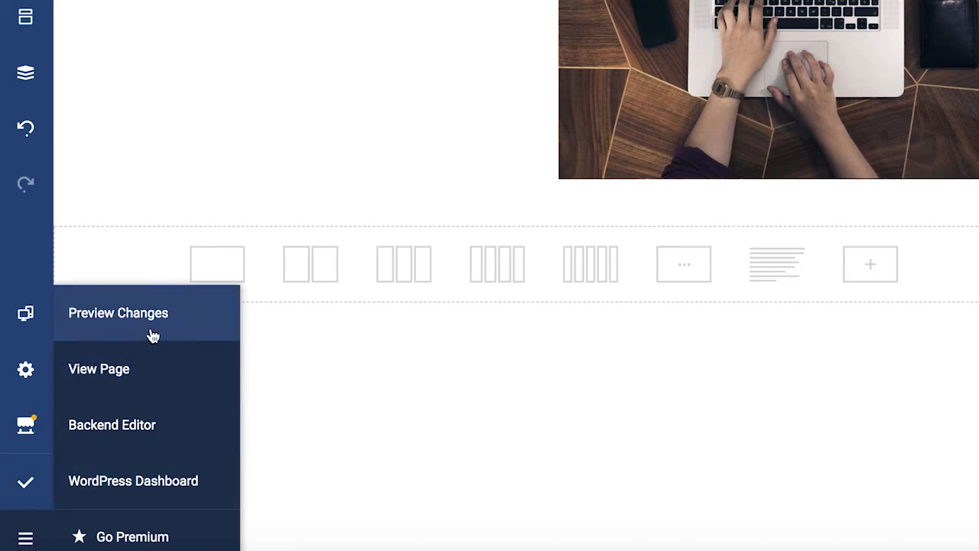
click(101, 373)
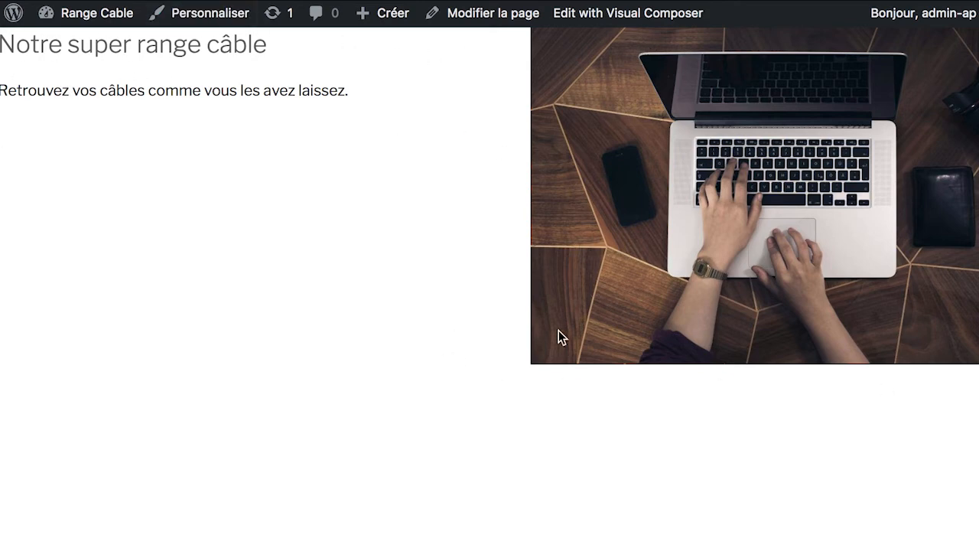
click(588, 21)
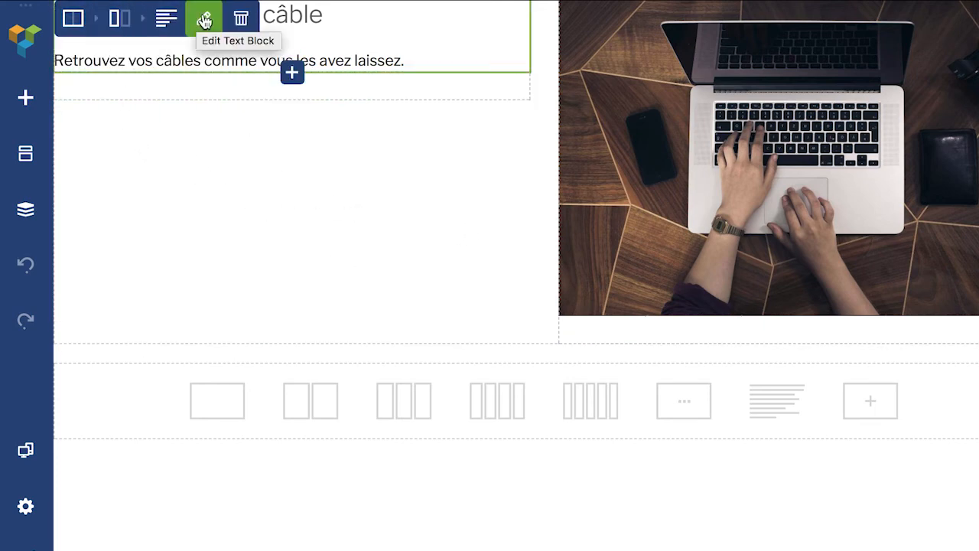
Step: In the row's Design Options, set the left and right margins to 50px
mouse_move(72, 18)
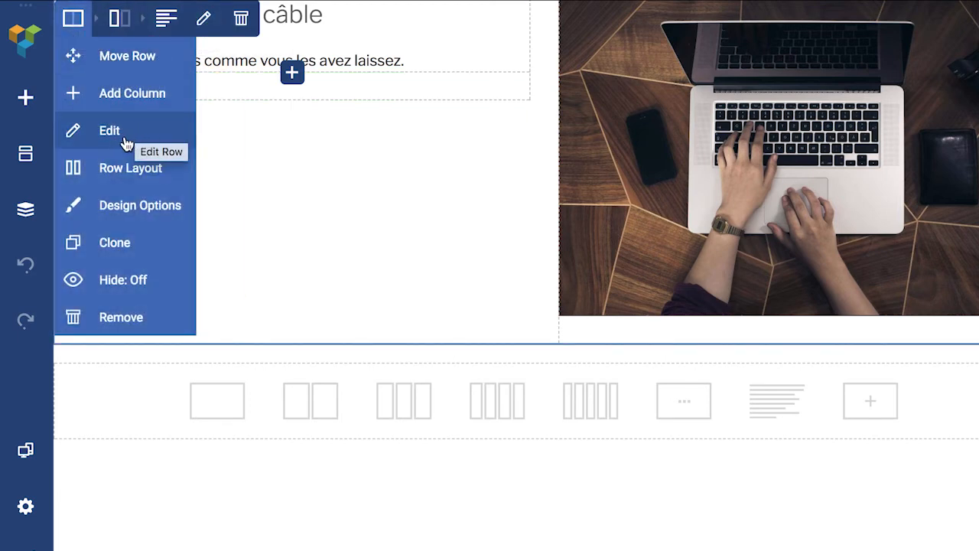
click(114, 208)
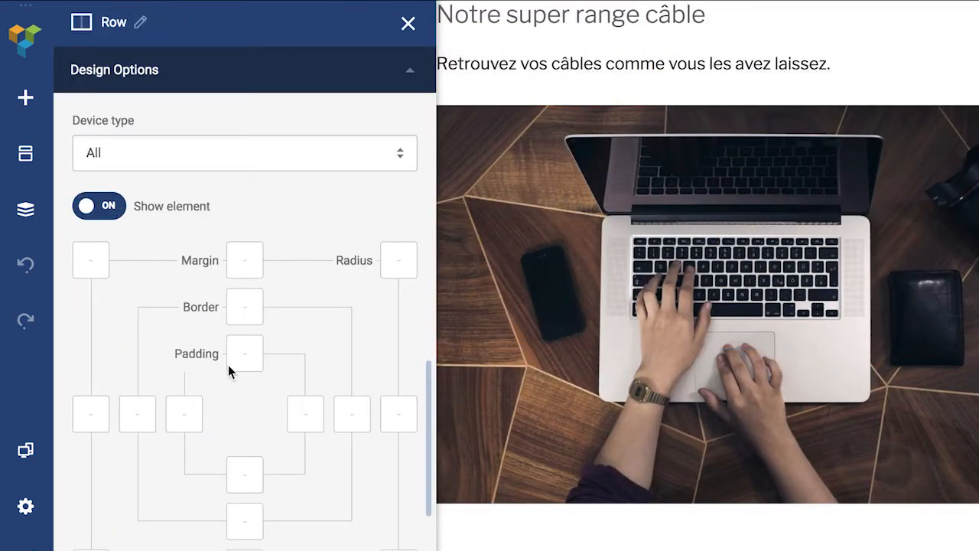
click(90, 420)
text(5)
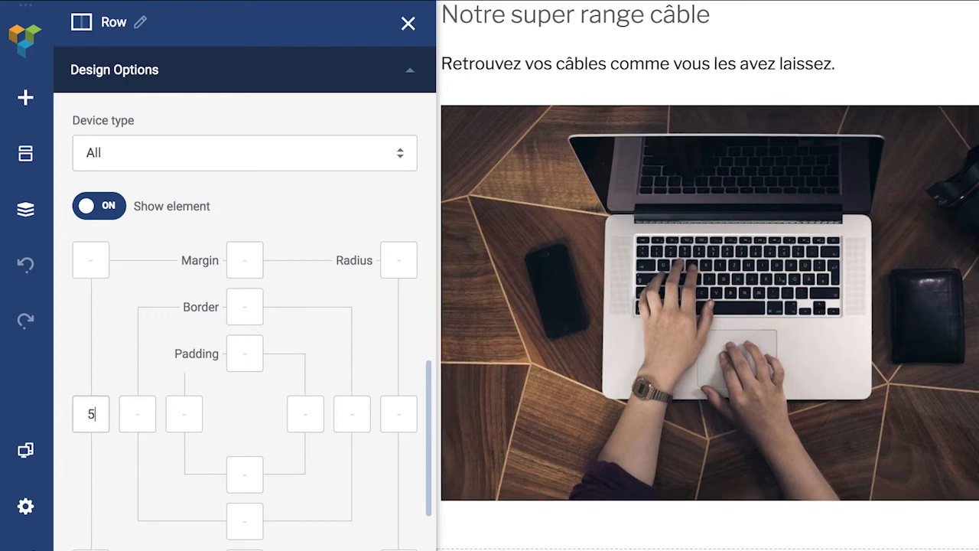
text(0pw)
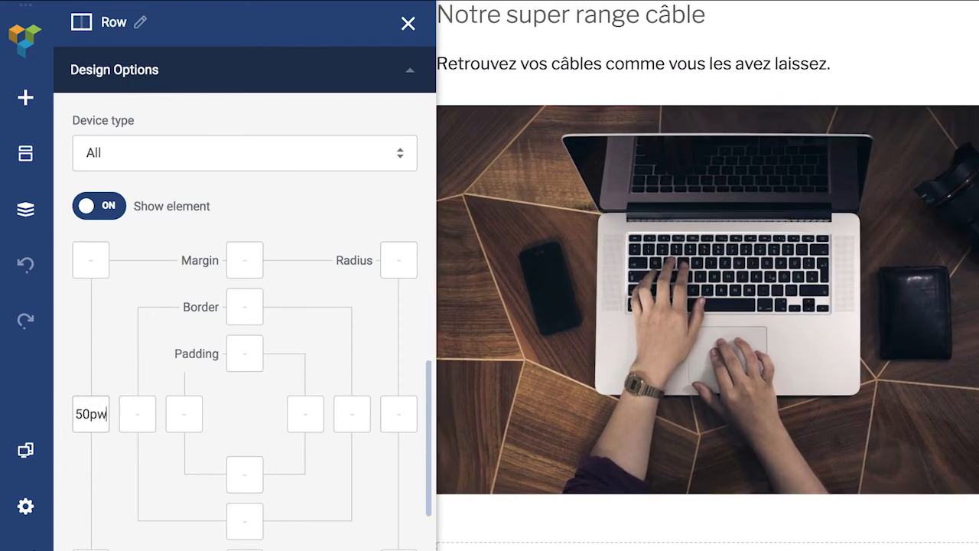
key(BackSpace)
text(x)
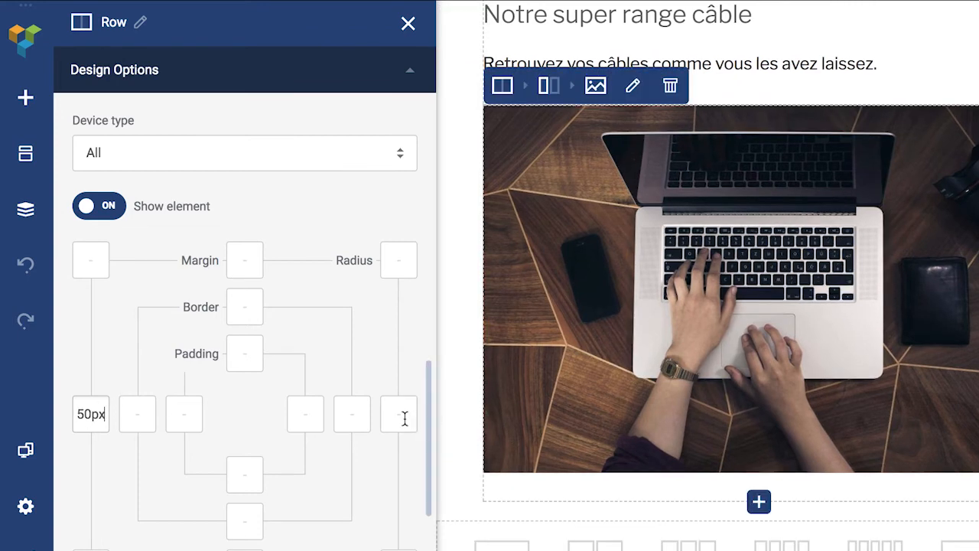
click(404, 417)
text(50)
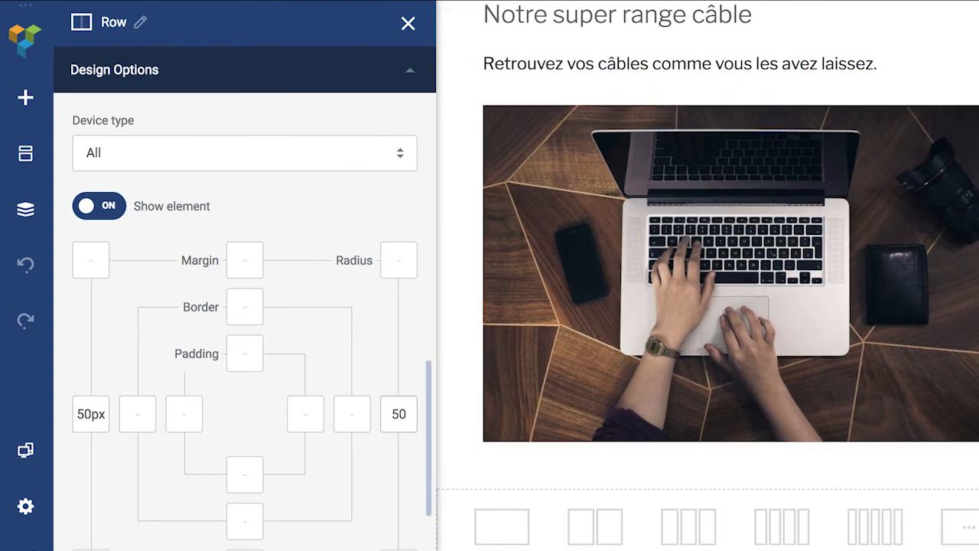
text(px)
Step: Set the row's top and bottom margins to 50px
click(247, 258)
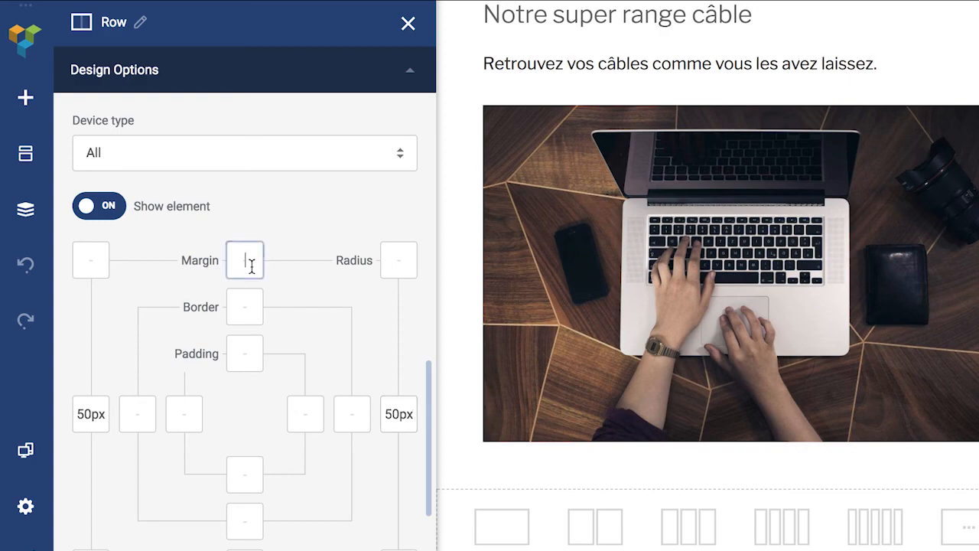
text(50w)
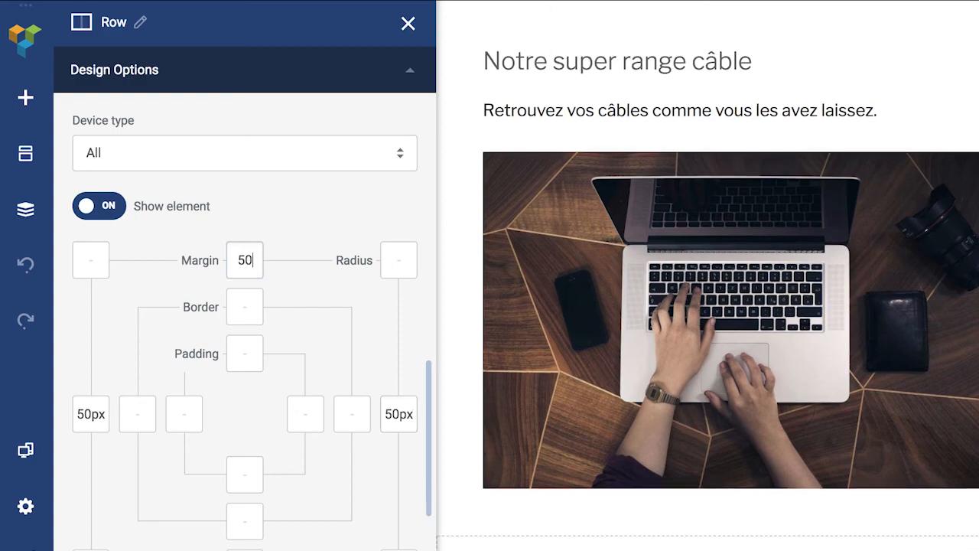
key(BackSpace)
text(px)
scroll(214, 482, down, 2)
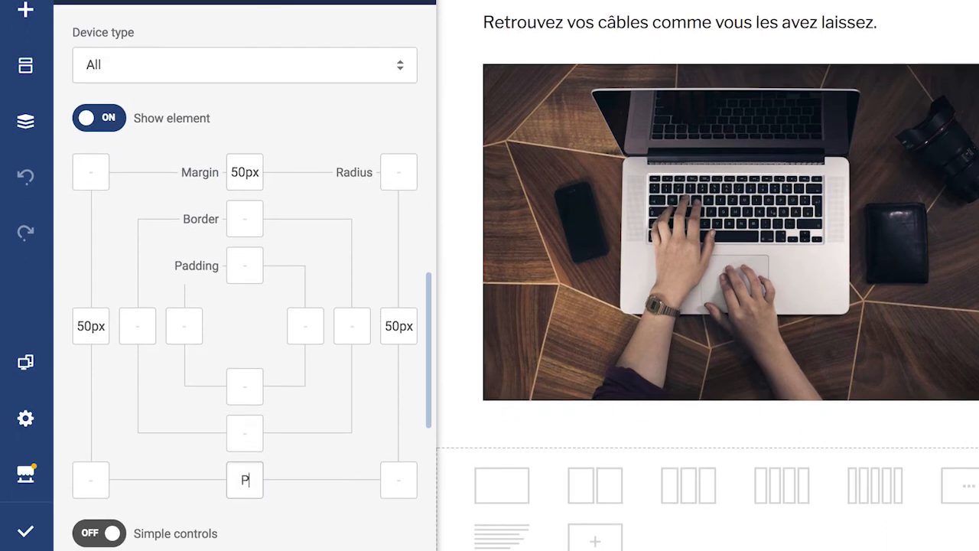
text(50px)
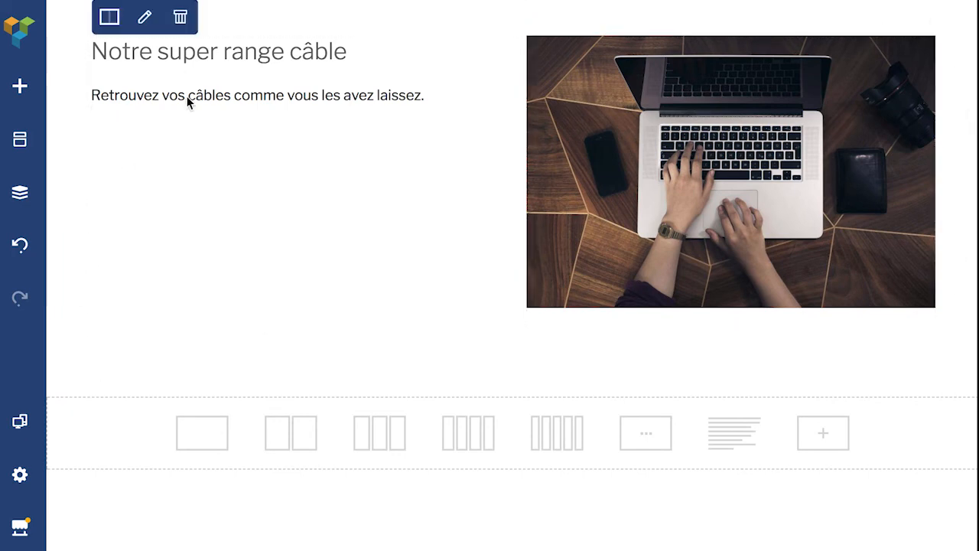
Step: Centre-align the 'Notre super range câble' heading and its paragraph in the Text Block
click(364, 84)
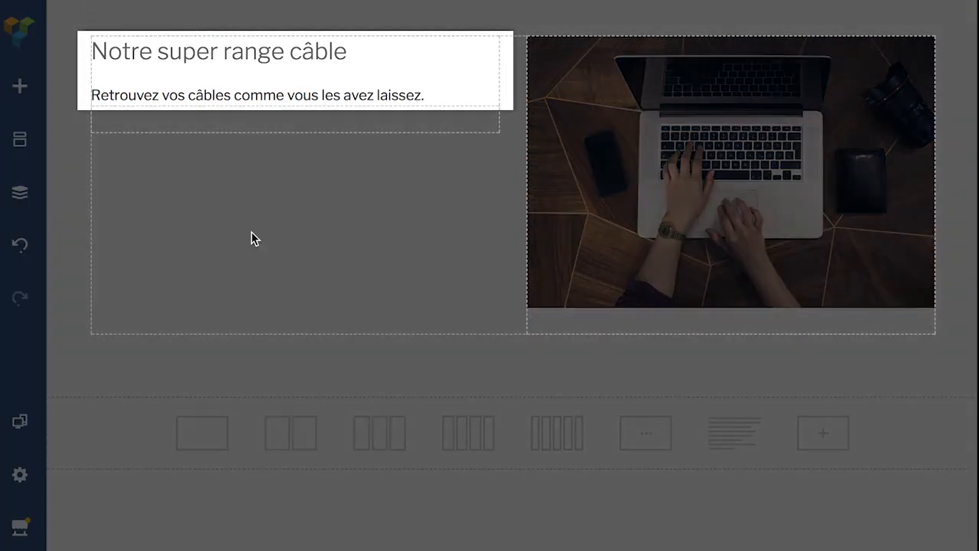
click(255, 239)
mouse_move(195, 17)
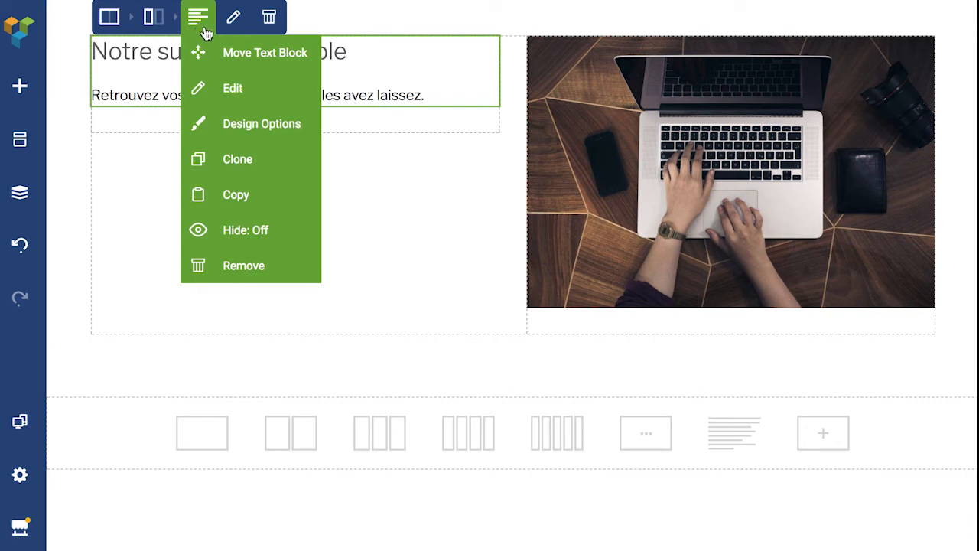
click(239, 93)
drag(246, 330, 93, 238)
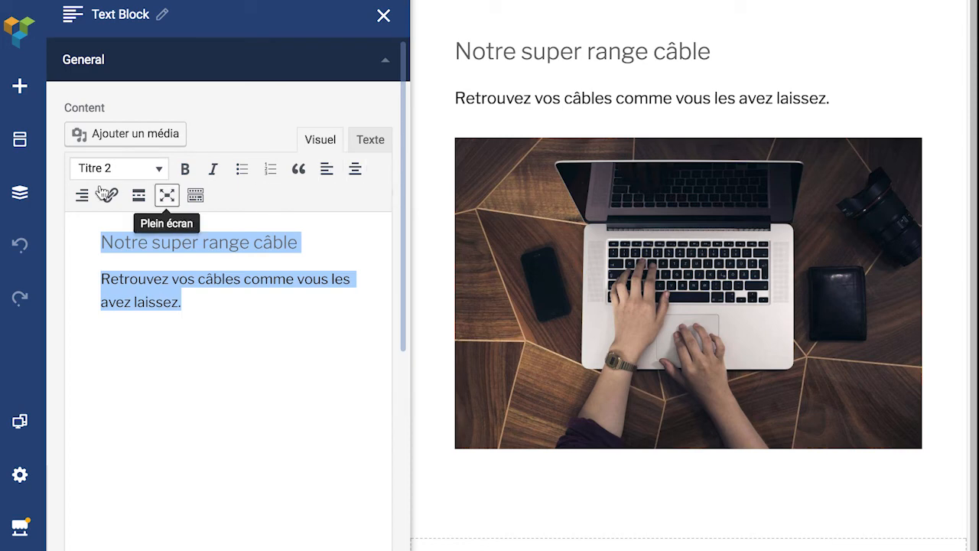
click(356, 173)
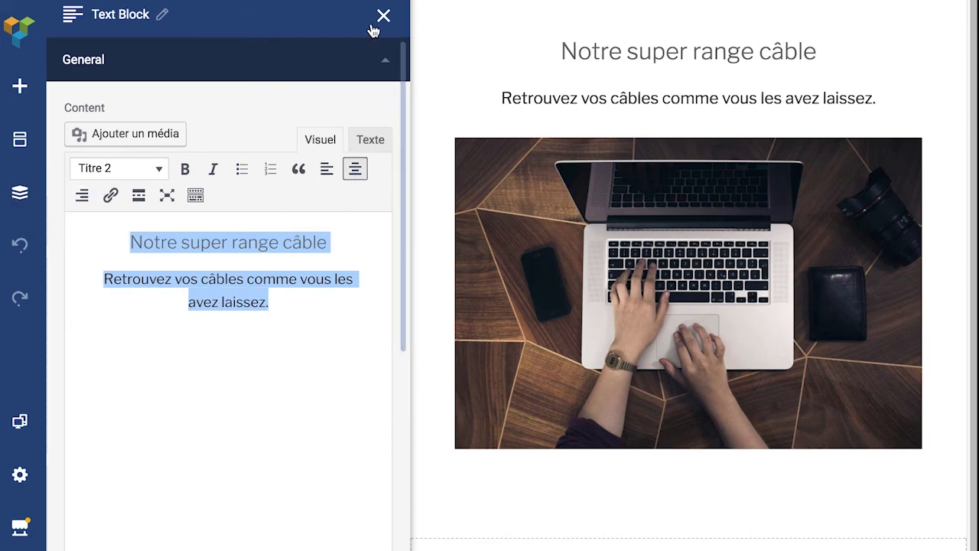
click(381, 17)
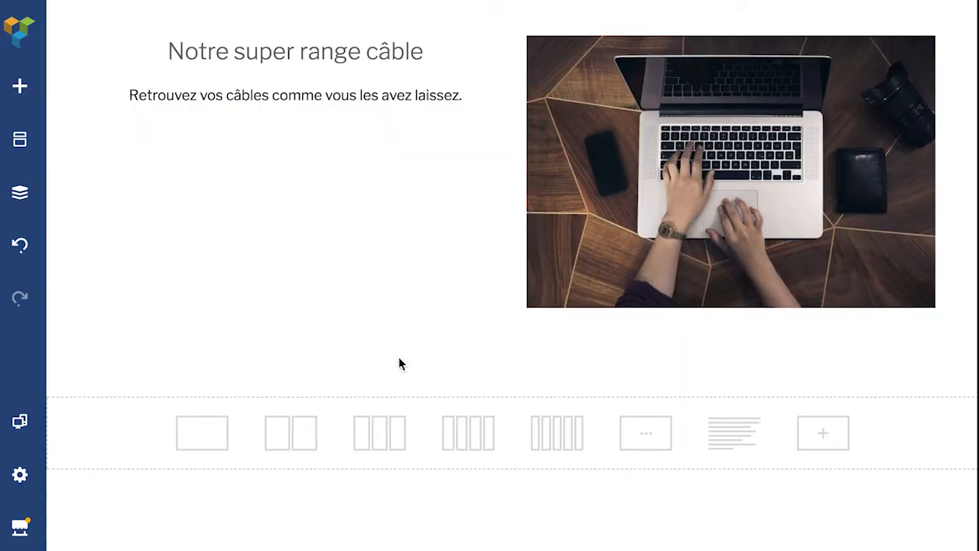
mouse_move(382, 309)
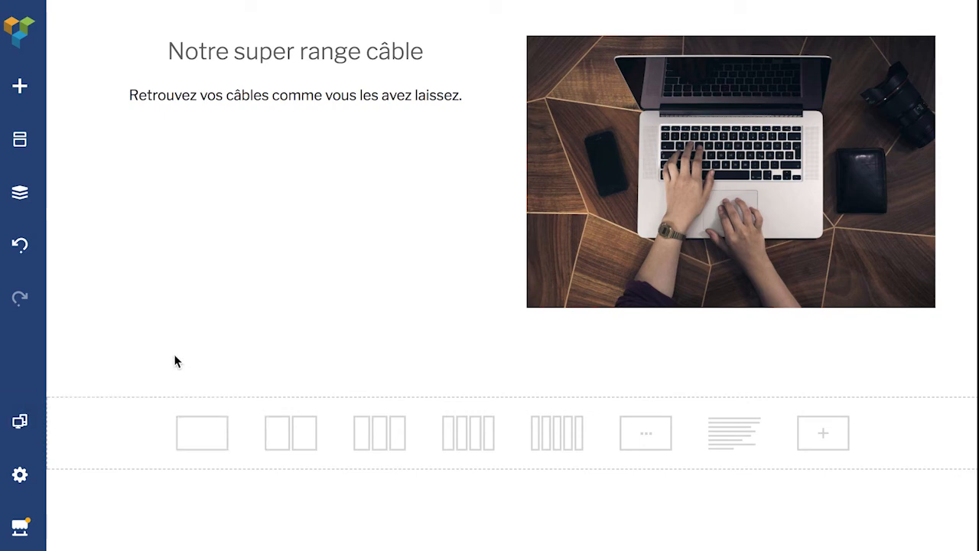
Step: Preview the page at desktop, narrower, tablet landscape, tablet portrait and mobile widths
mouse_move(19, 422)
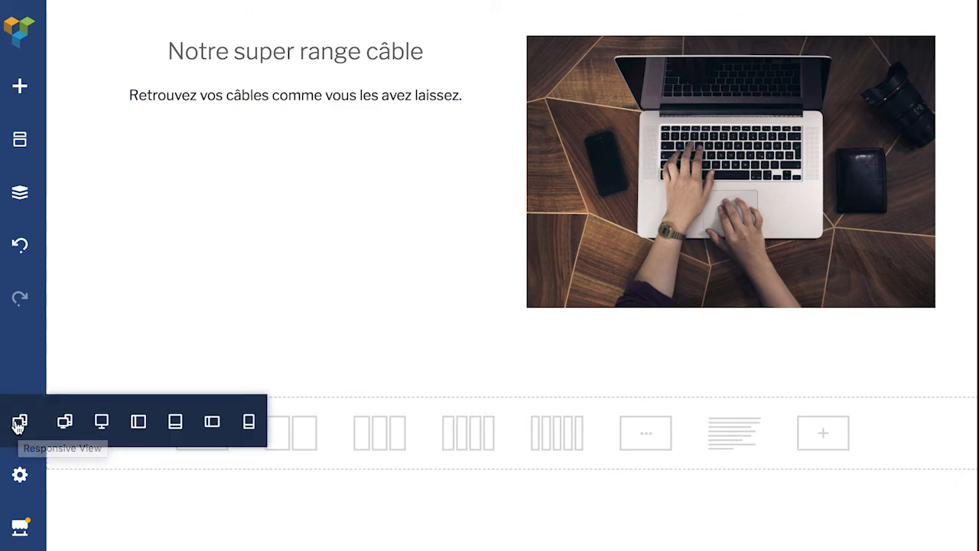
click(101, 422)
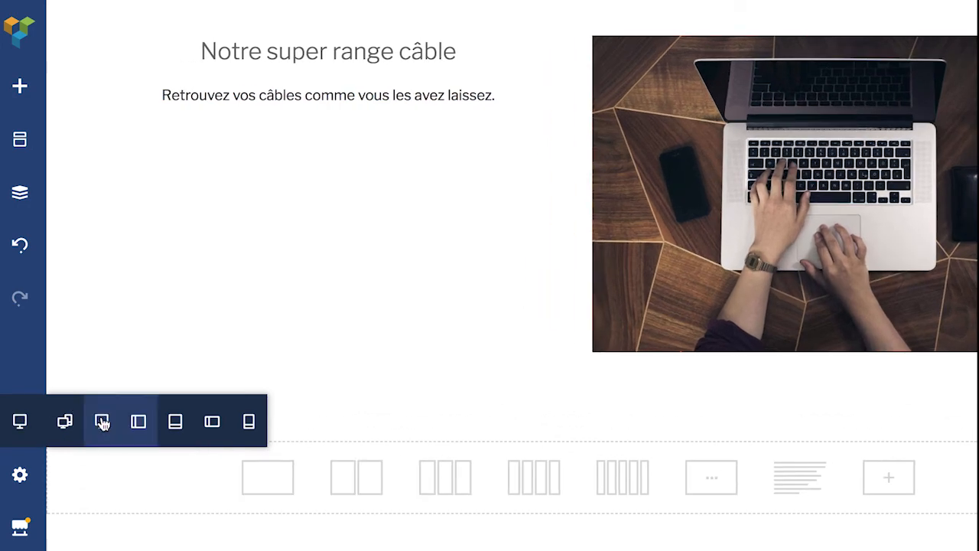
click(139, 421)
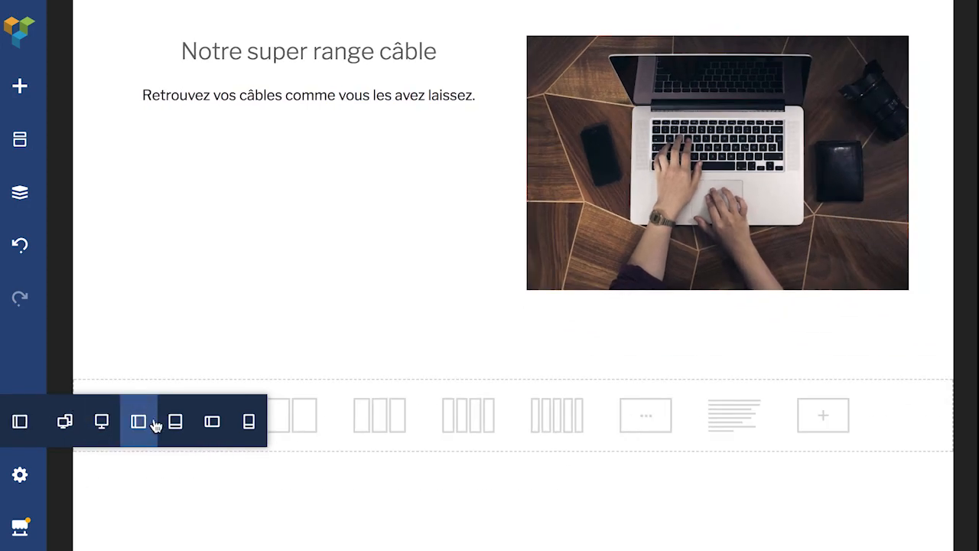
click(174, 423)
click(212, 422)
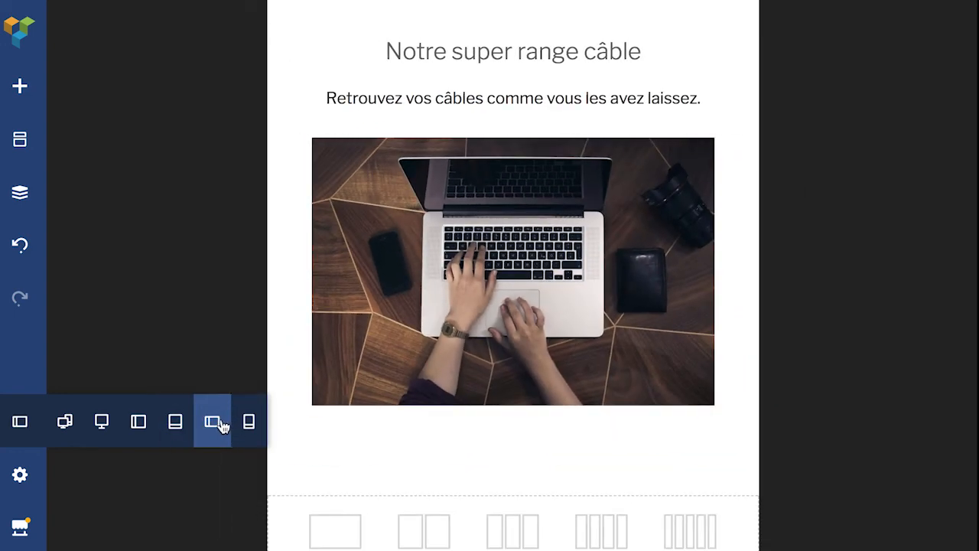
click(247, 425)
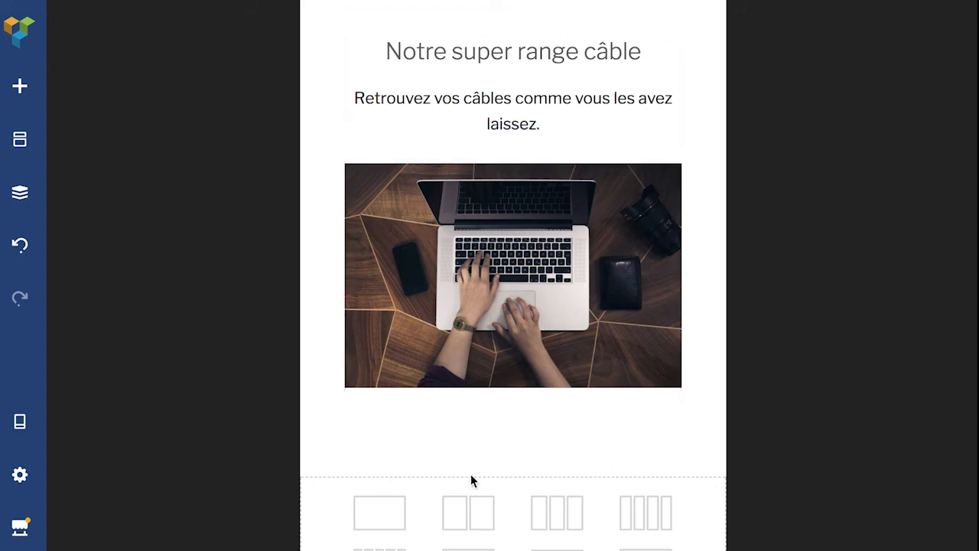
Step: Add an empty one-column row, browse elements without adding any, then view the live page
click(387, 517)
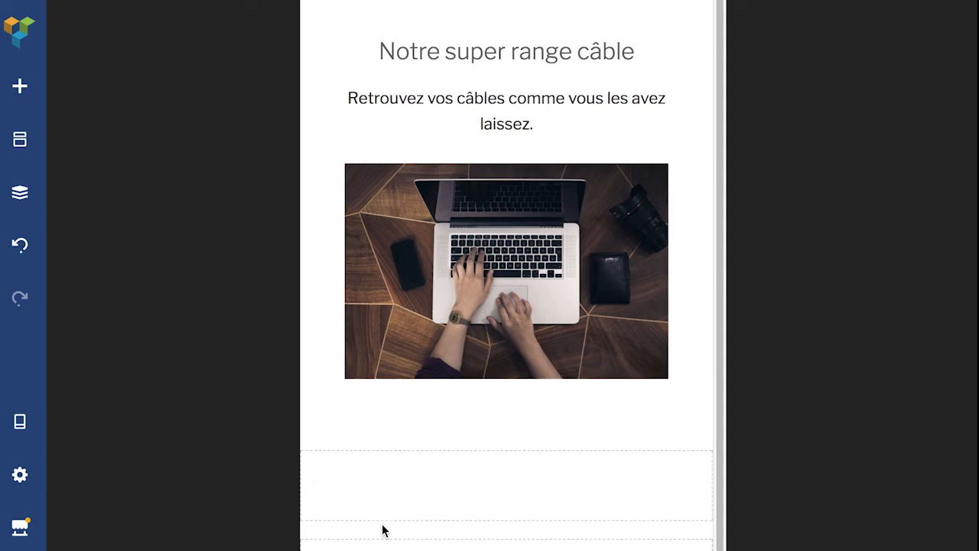
click(514, 492)
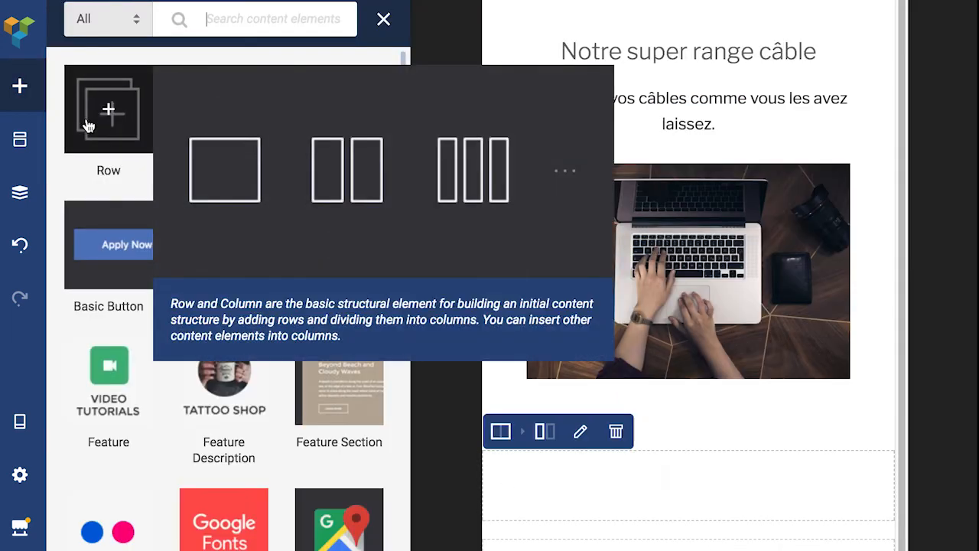
mouse_move(357, 545)
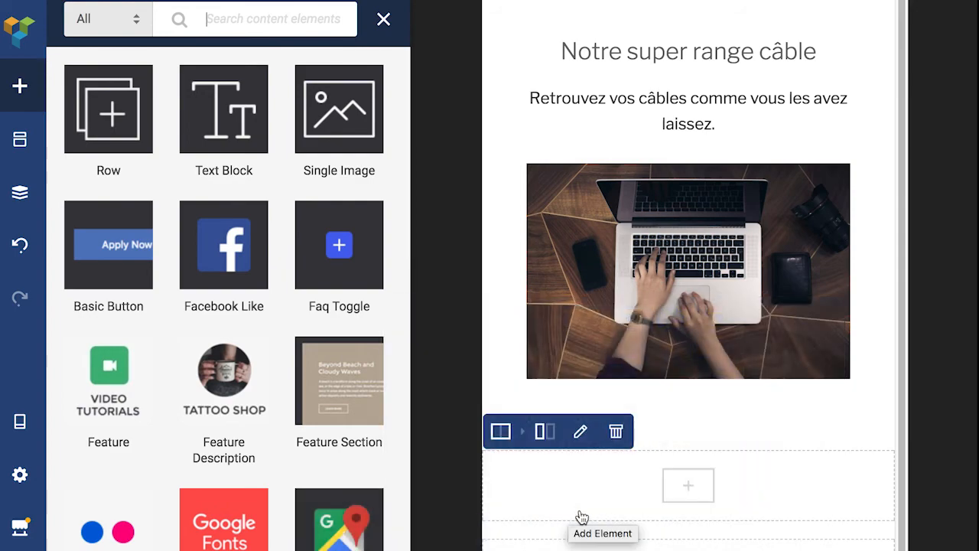
scroll(390, 413, down, 5)
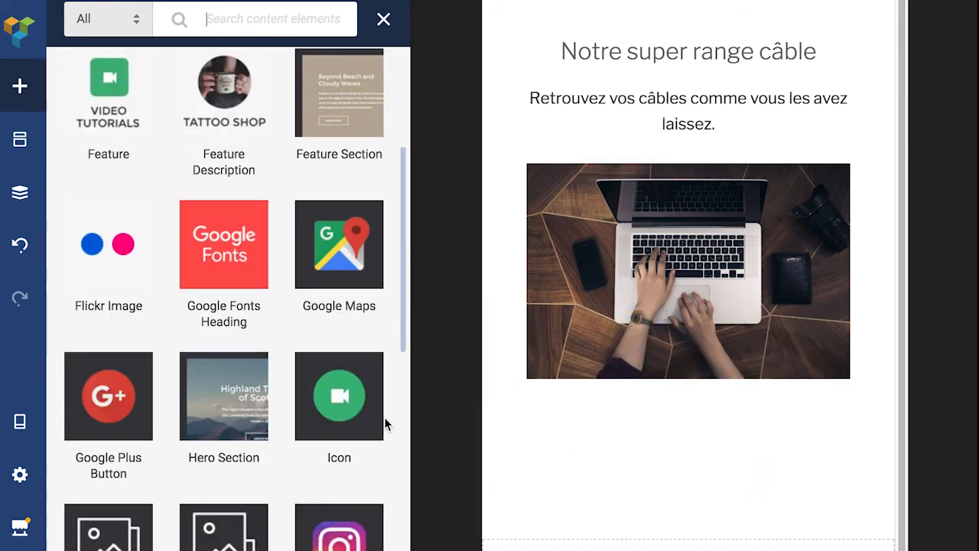
scroll(388, 436, down, 5)
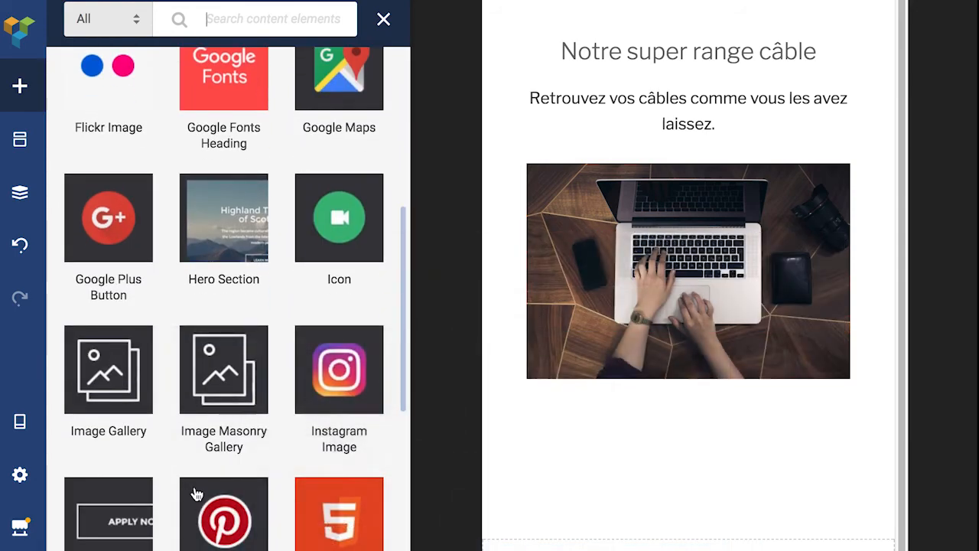
scroll(388, 436, down, 5)
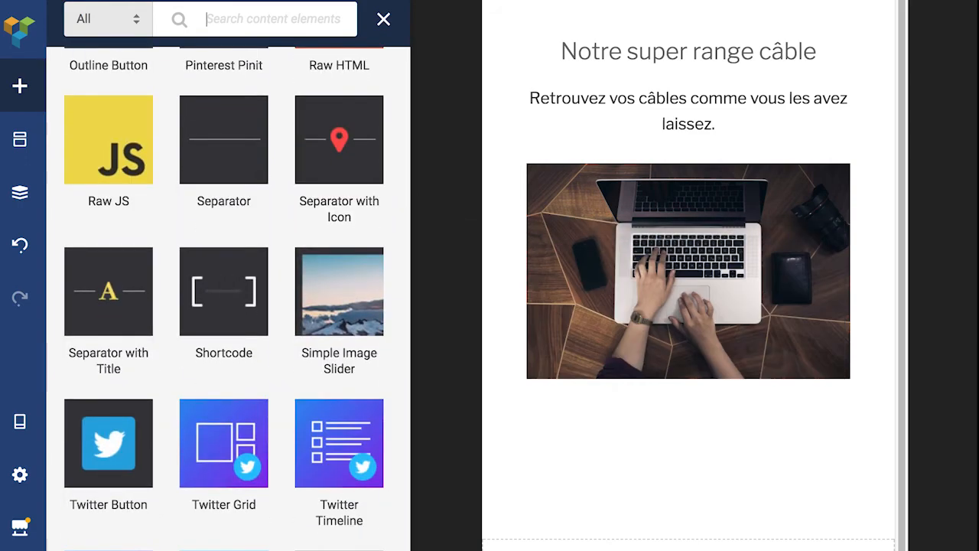
scroll(235, 298, down, 2)
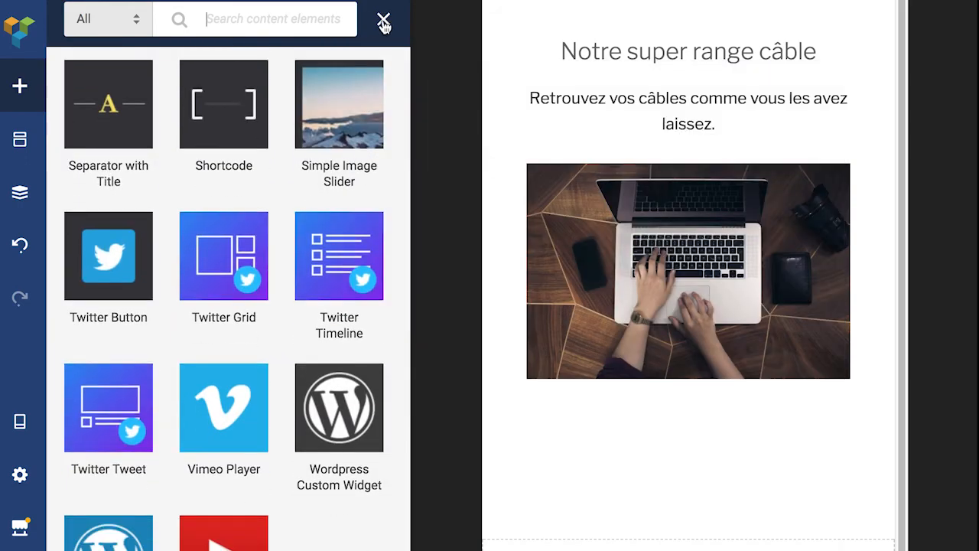
click(383, 25)
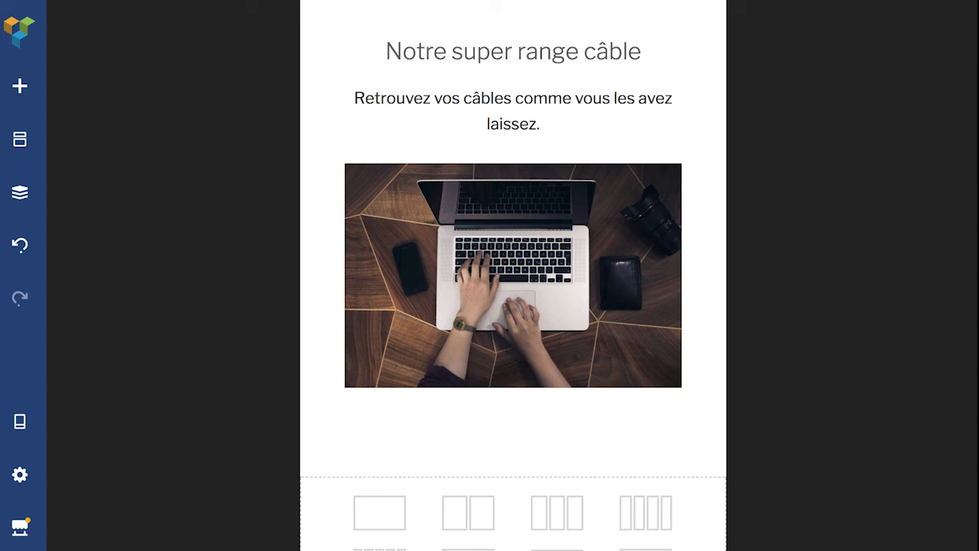
mouse_move(20, 526)
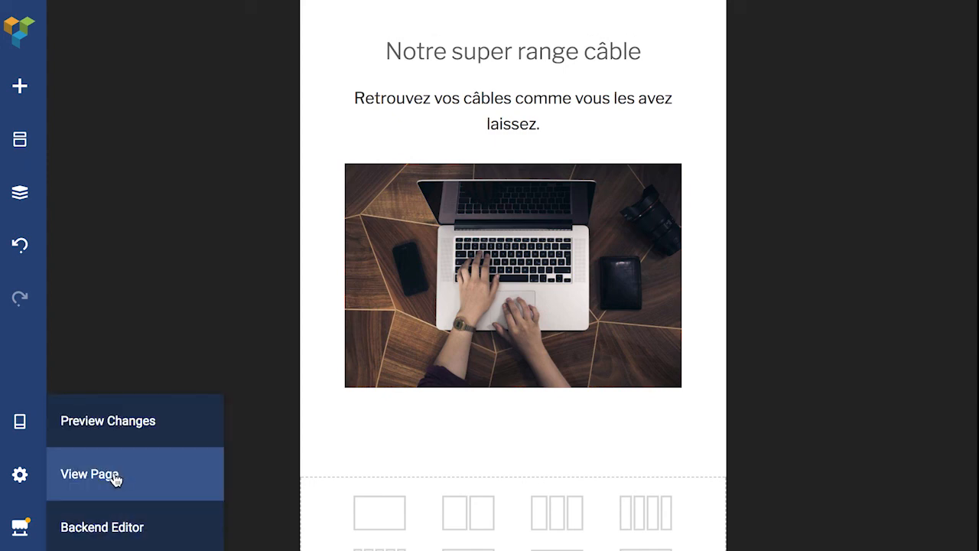
click(95, 482)
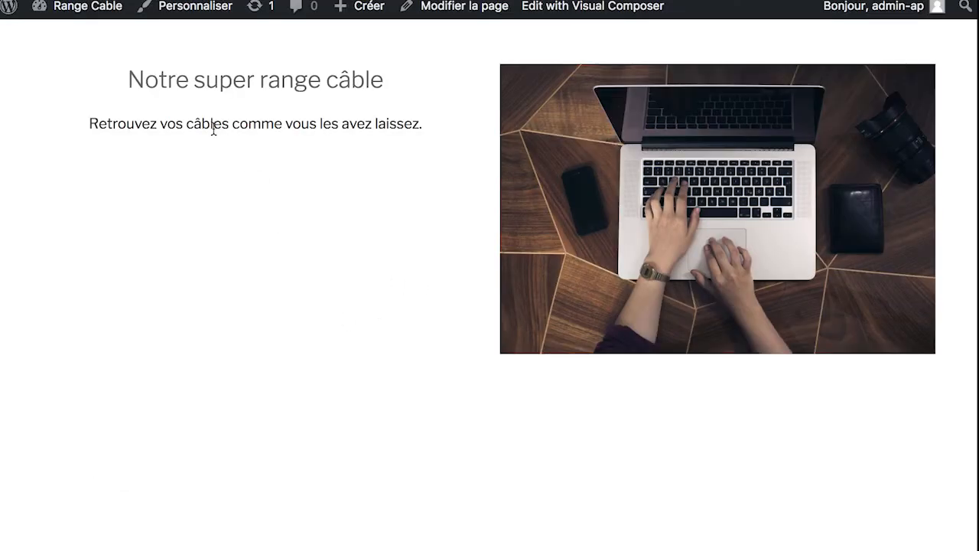